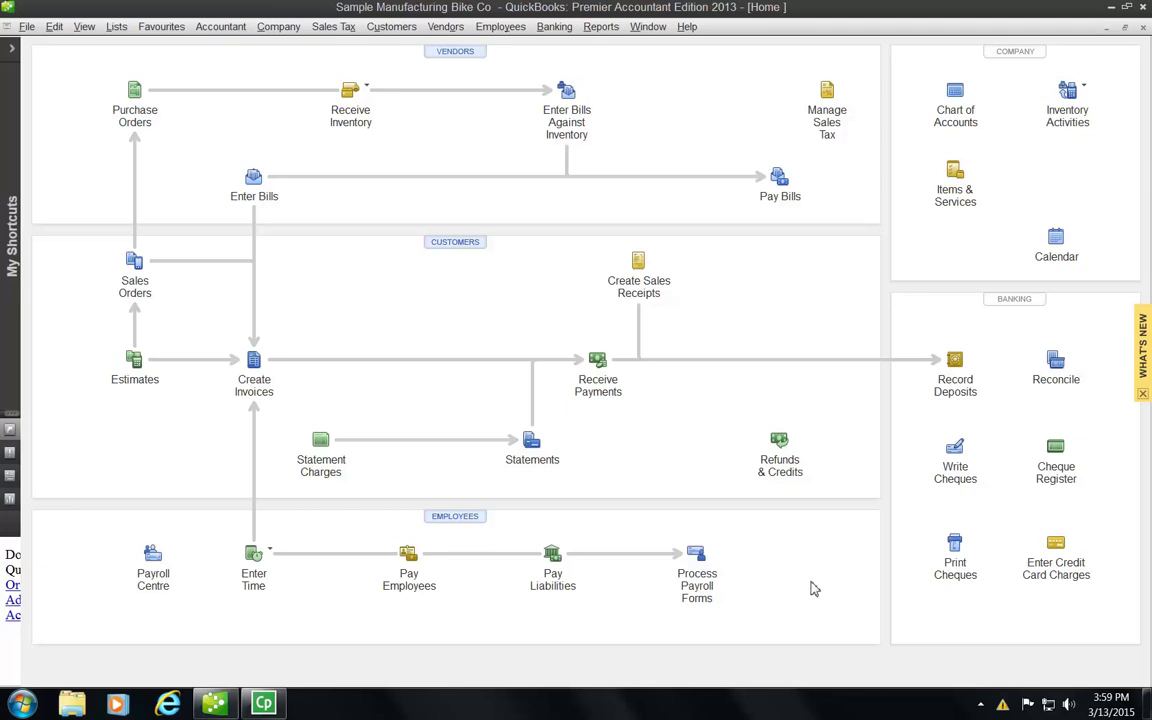
Step: Open the Trial Balance report from Reports > Accountant & Taxes, dated November 30, 2016
click(596, 28)
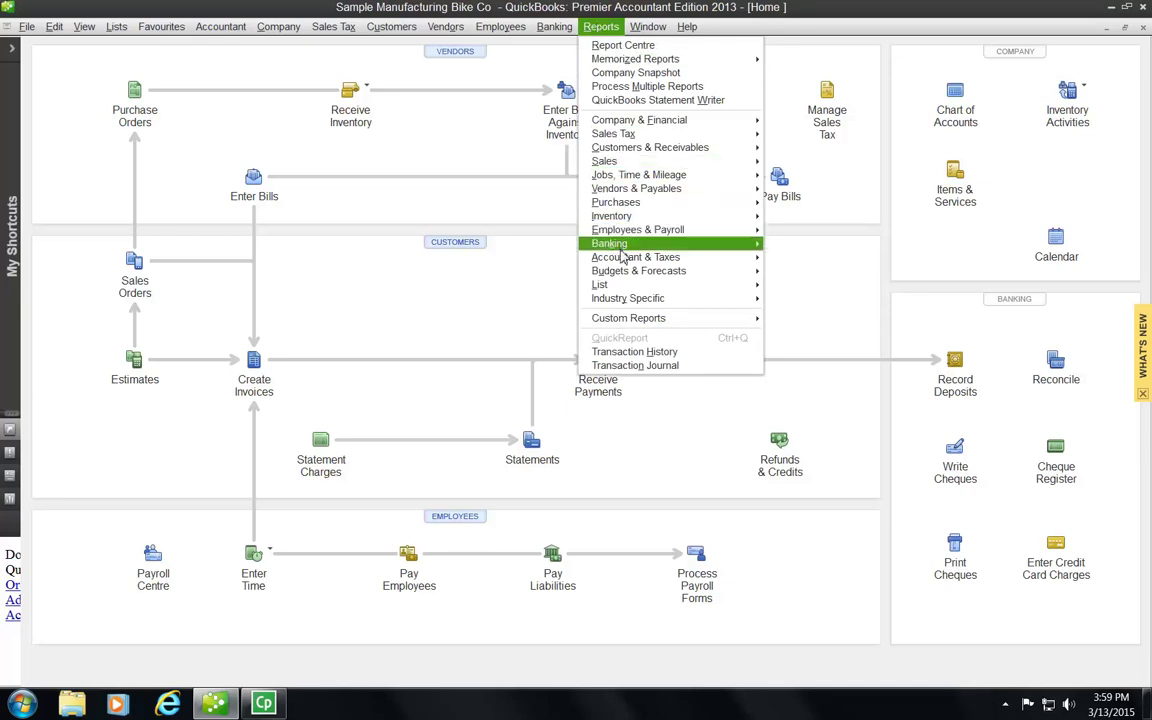
mouse_move(622, 262)
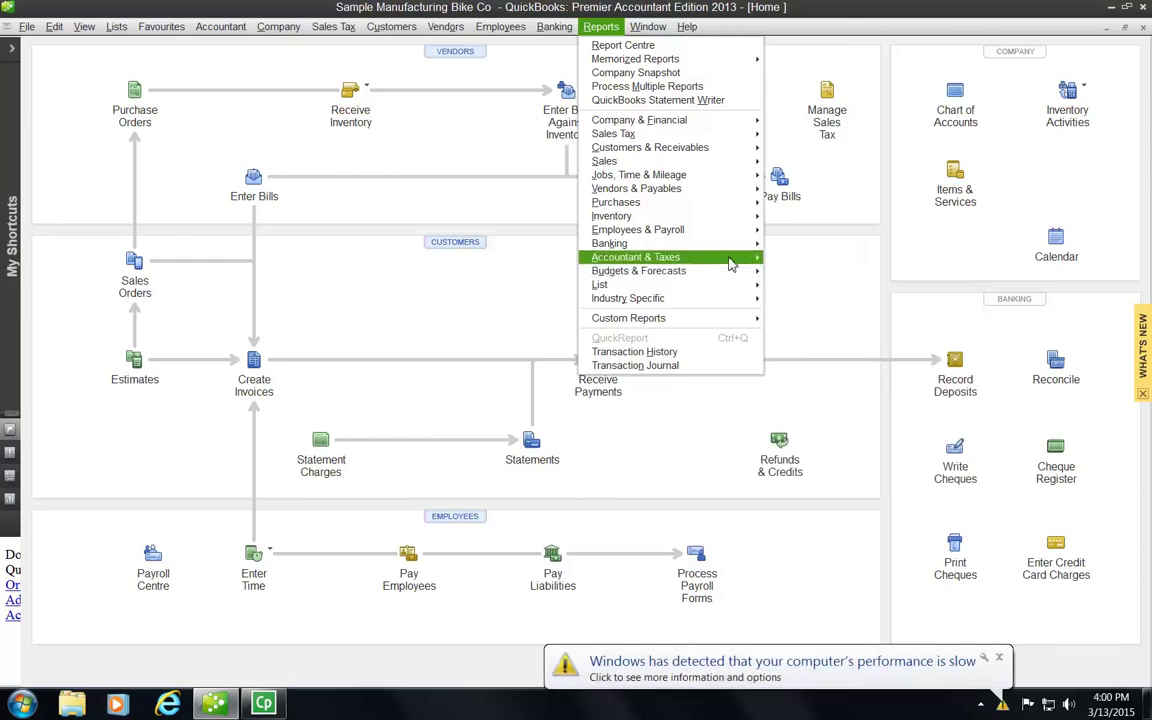
mouse_move(735, 258)
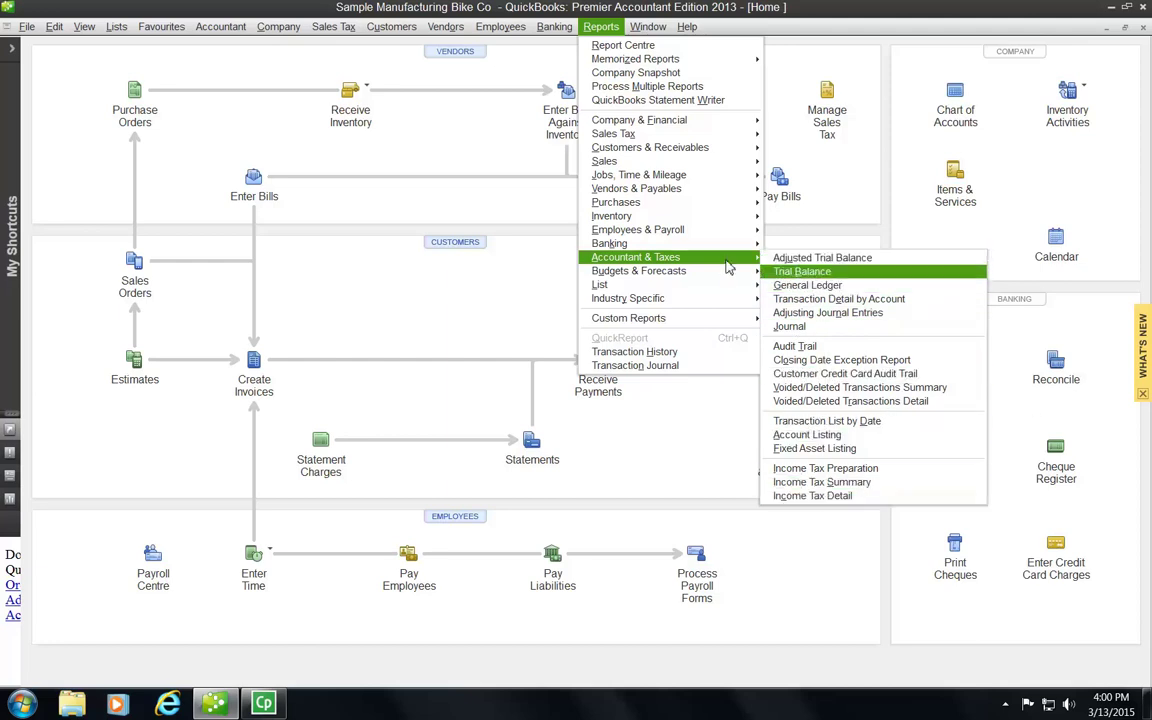
mouse_move(665, 266)
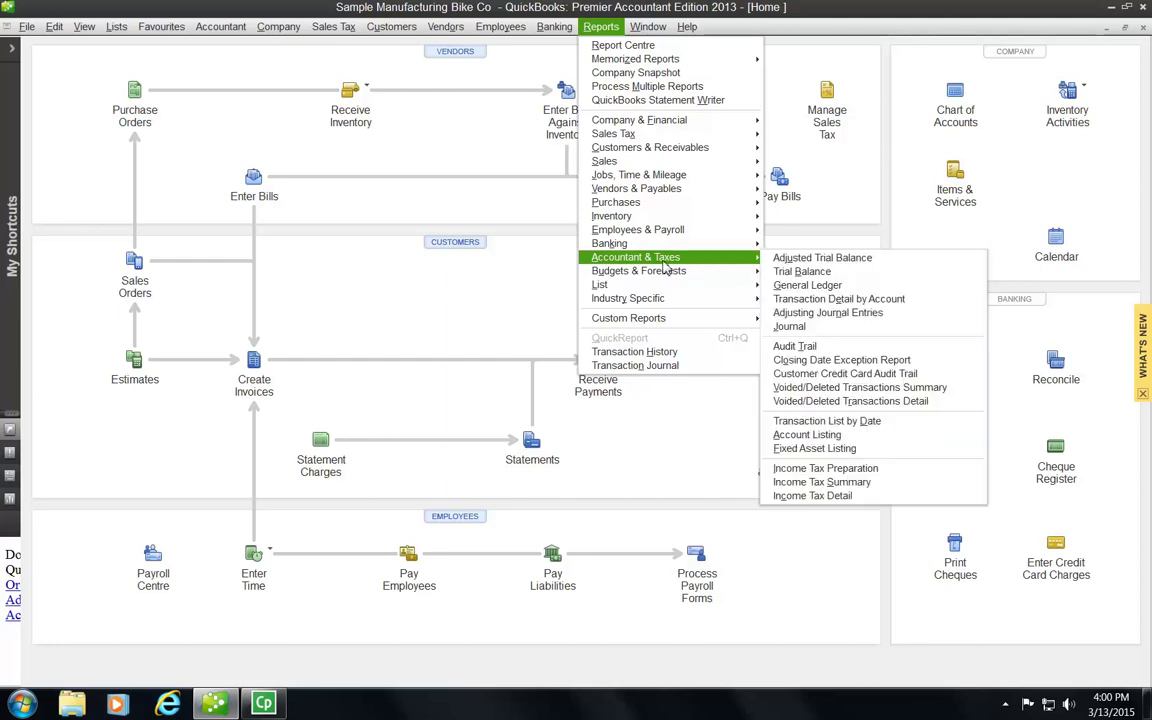
click(812, 275)
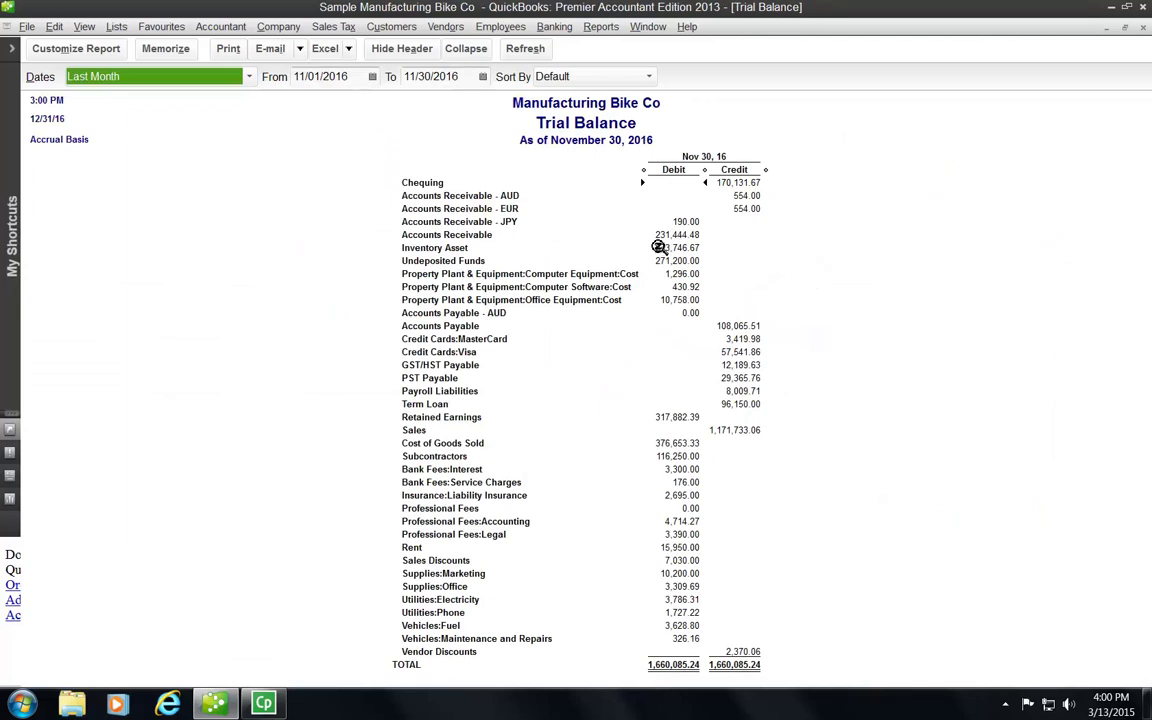
Step: Set the Trial Balance From and To dates to 11/01/2016 and refresh the report
click(372, 76)
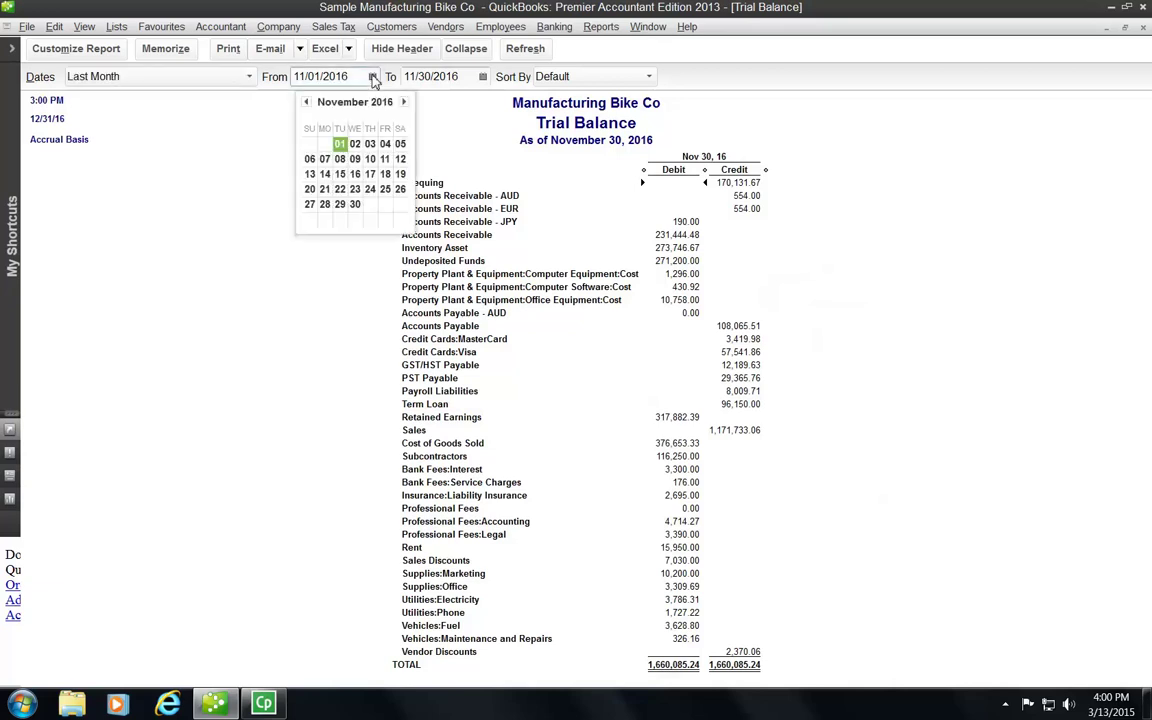
click(341, 145)
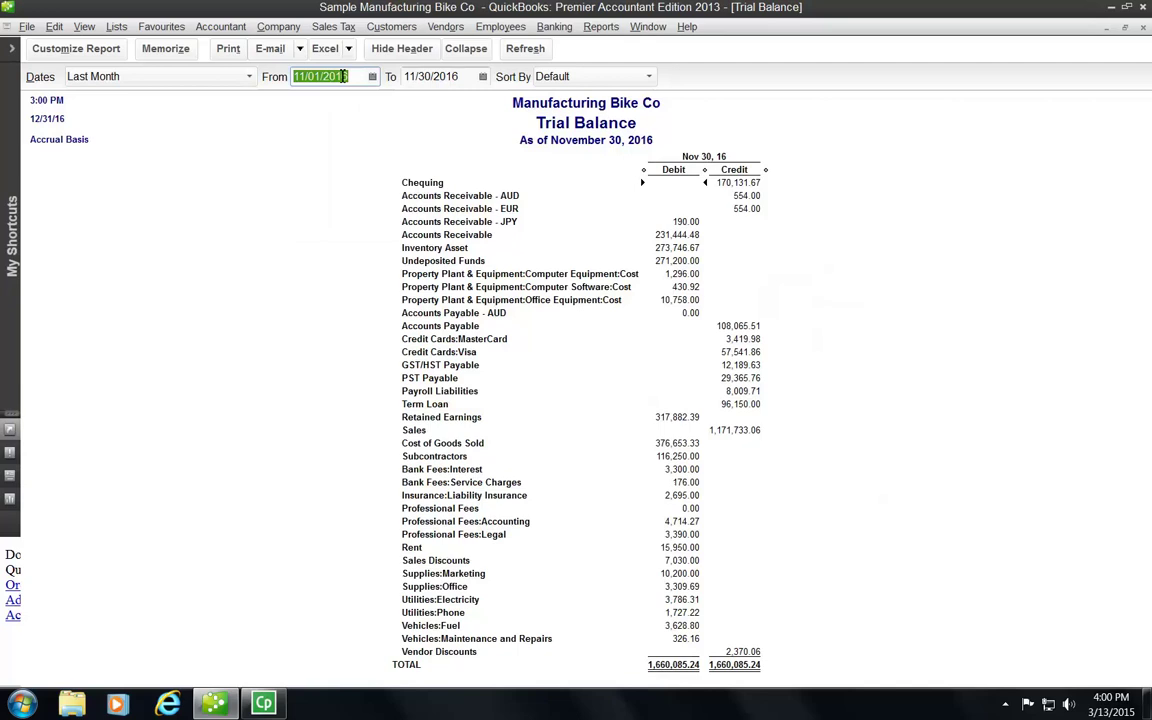
click(481, 77)
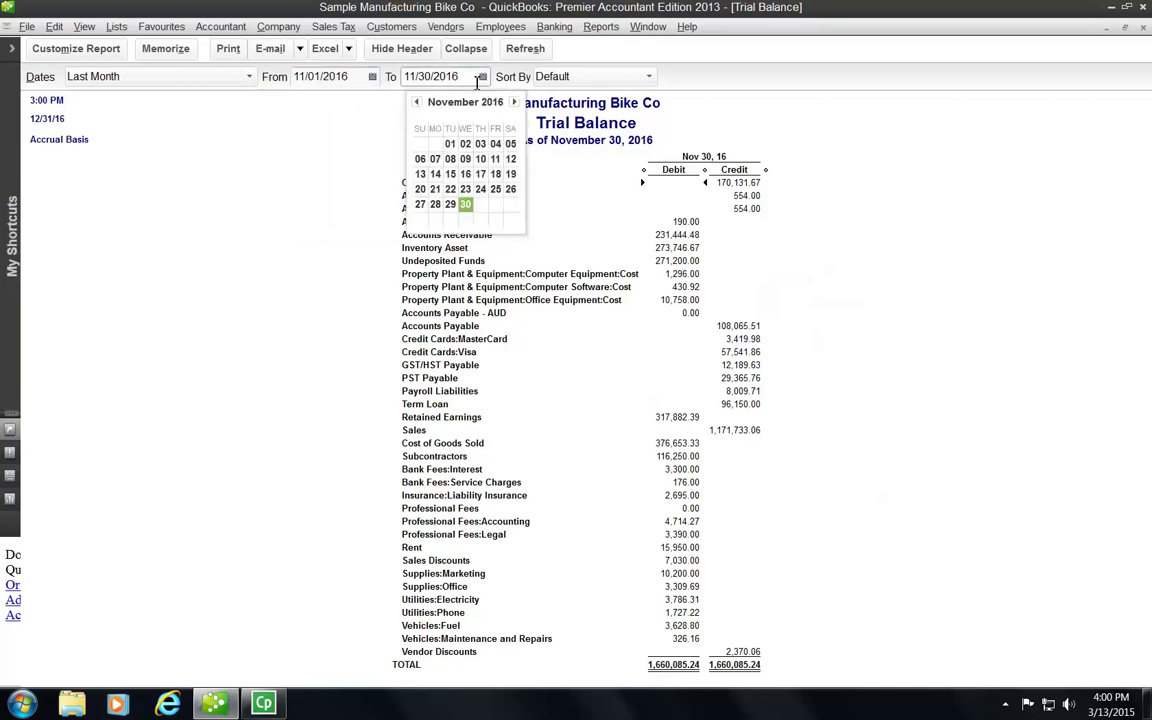
click(451, 145)
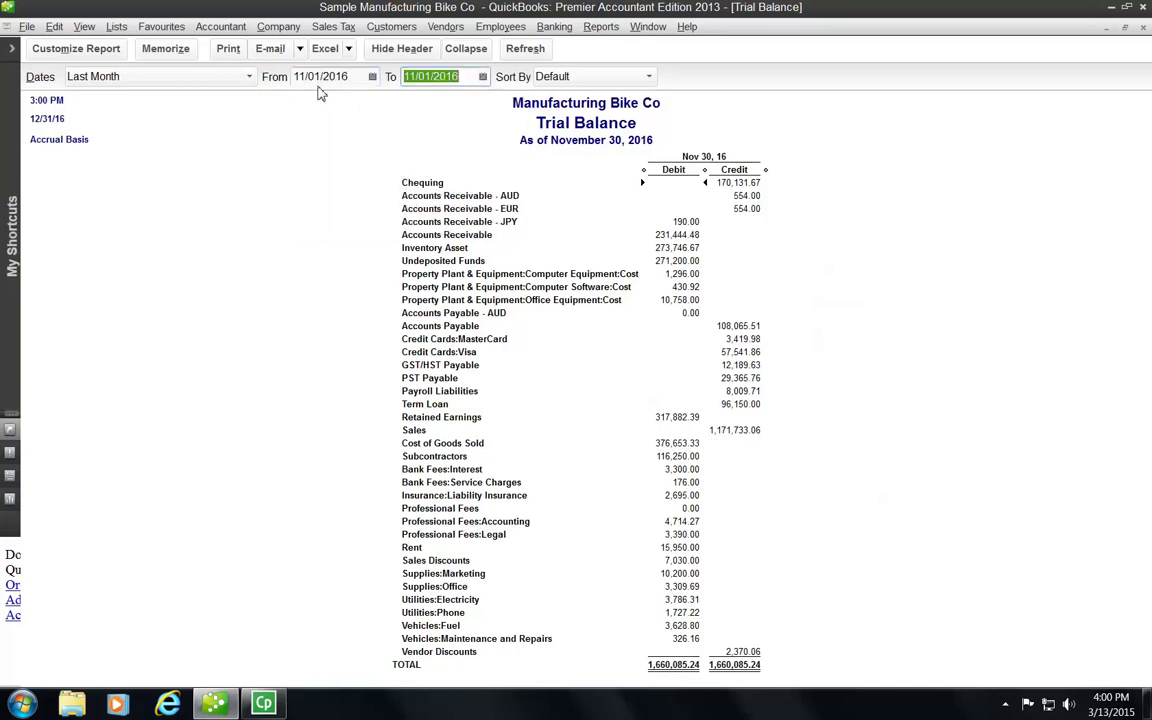
click(525, 50)
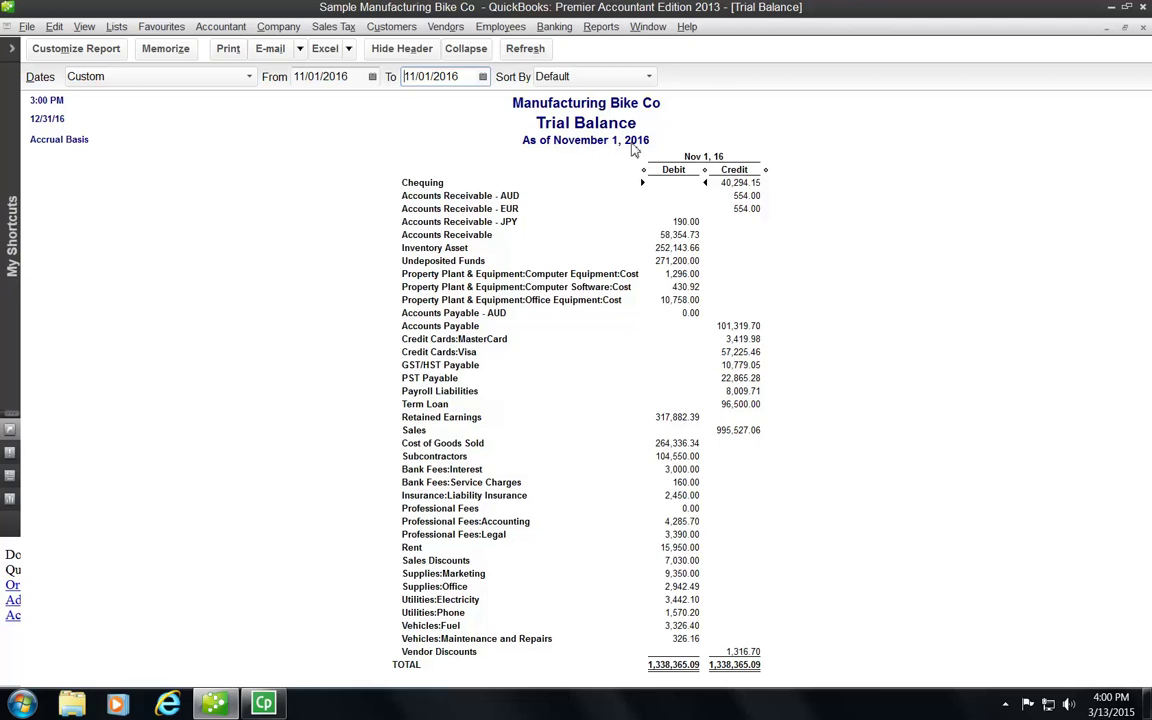
Step: Widen only the Debit and Credit columns, declining to resize all columns
drag(707, 174, 666, 156)
click(605, 222)
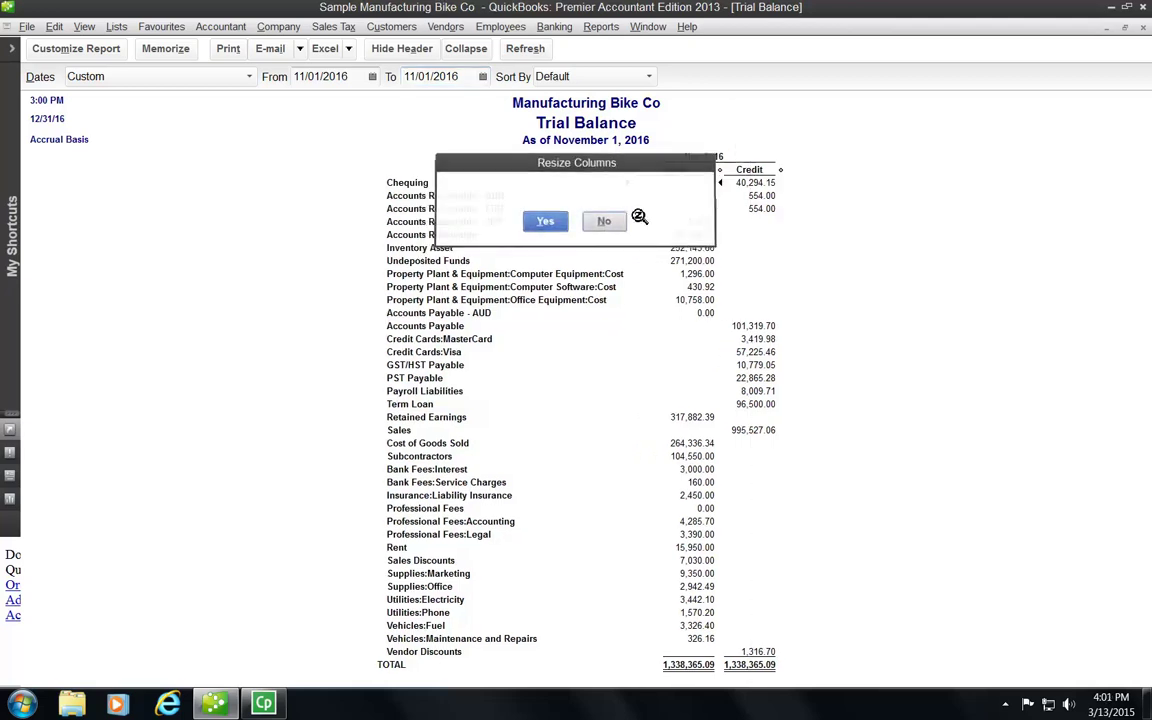
drag(632, 173, 664, 172)
drag(796, 170, 830, 170)
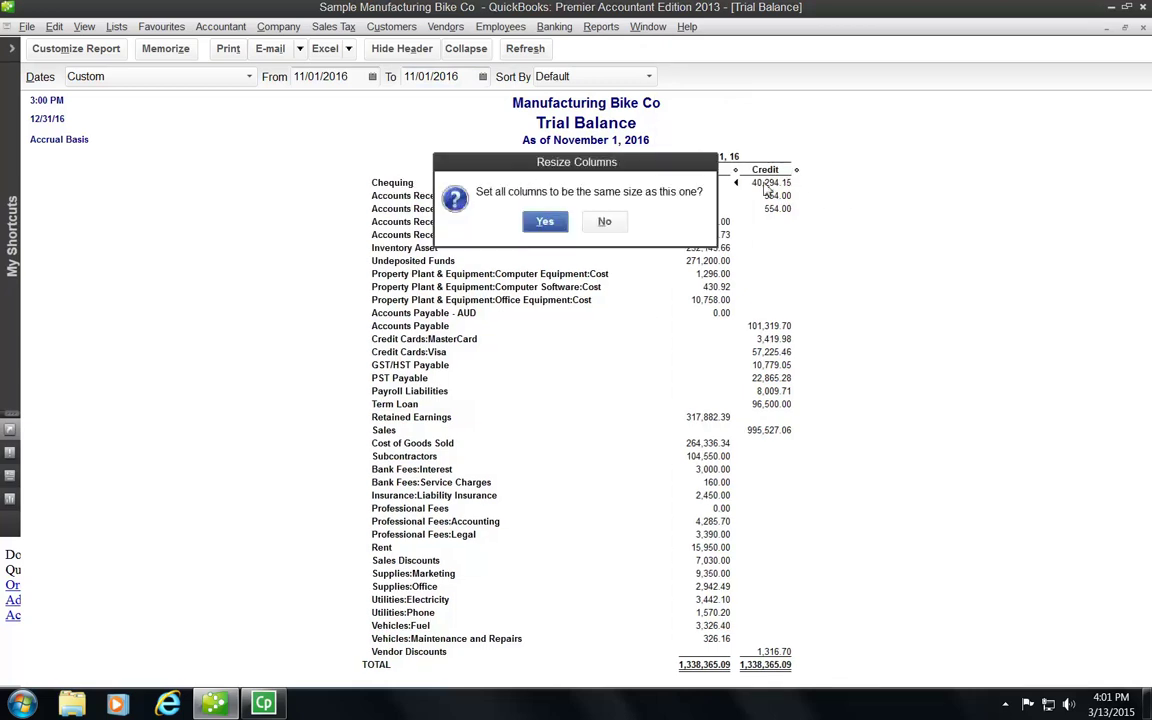
click(604, 222)
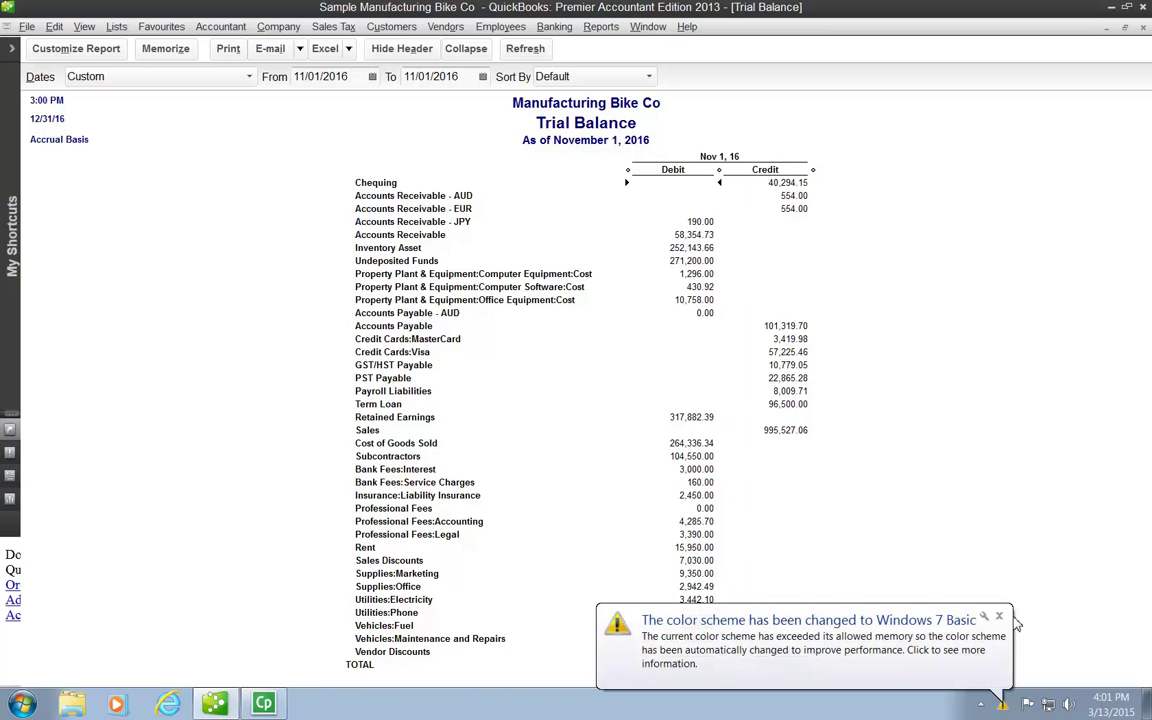
Step: Open Print Report for the Trial Balance with Adobe PDF selected as the printer
click(28, 27)
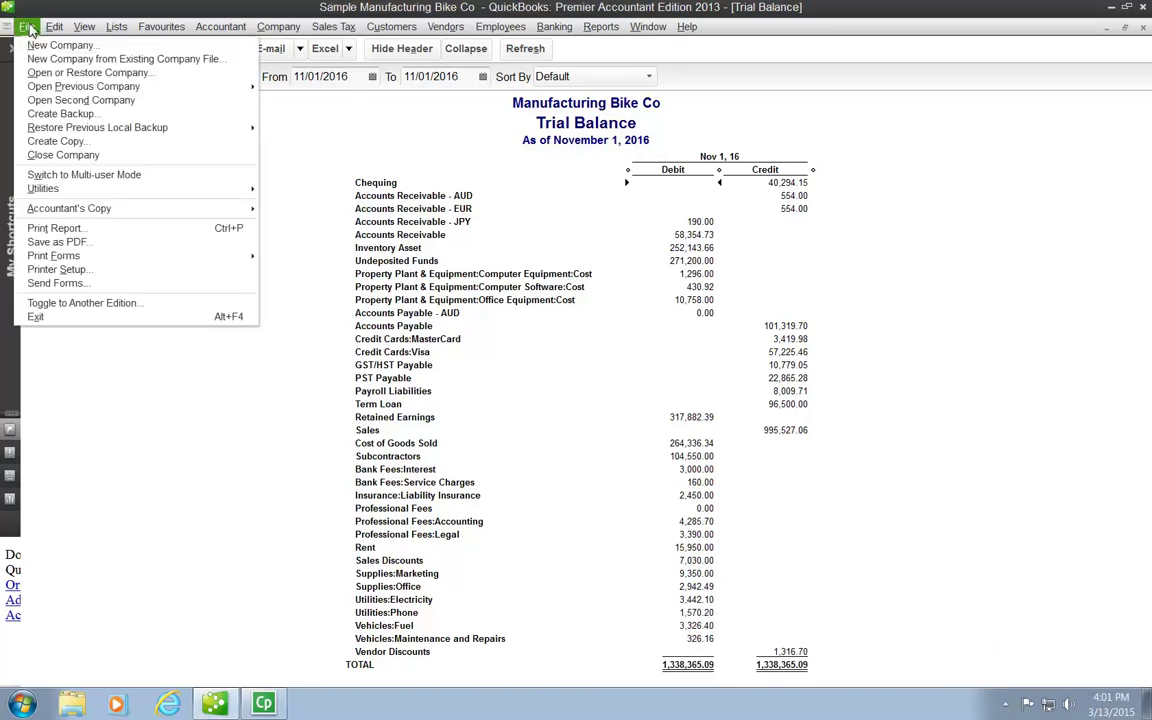
click(63, 230)
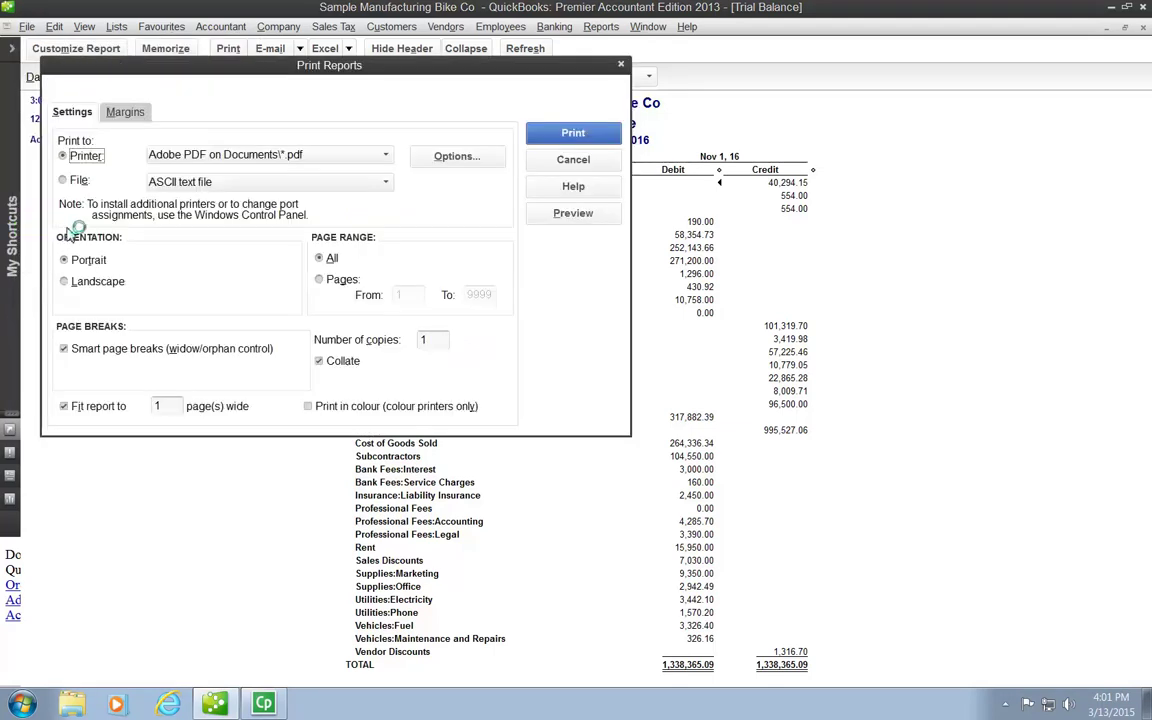
click(387, 156)
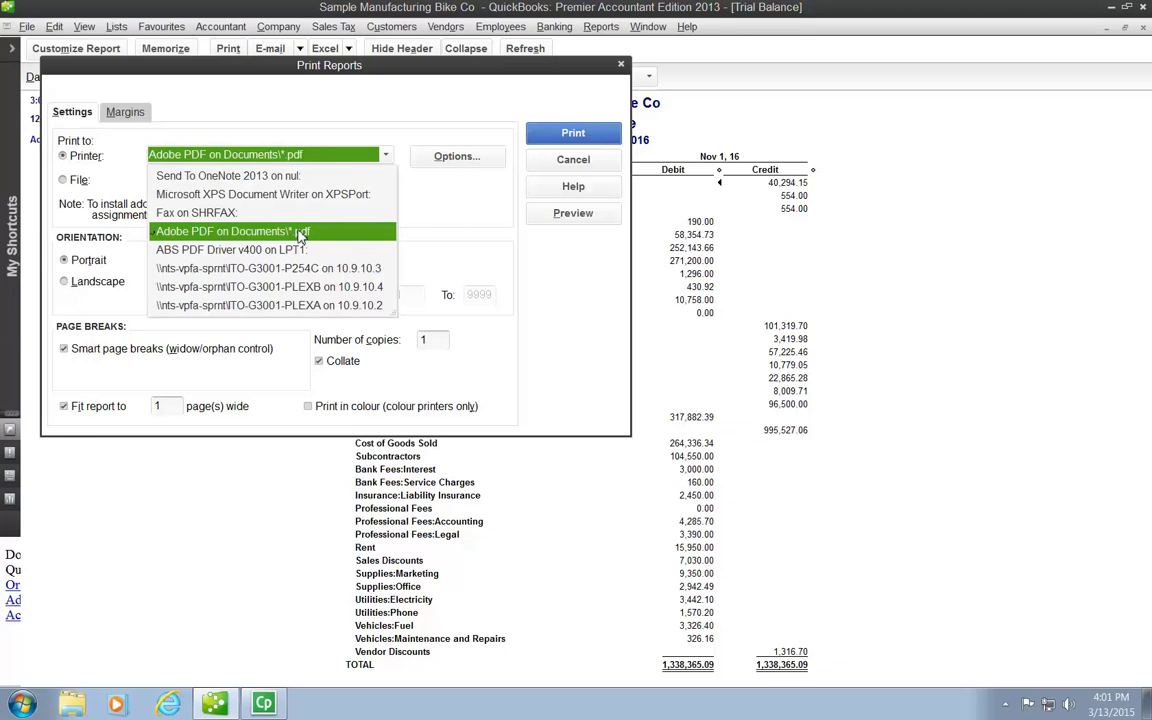
click(255, 233)
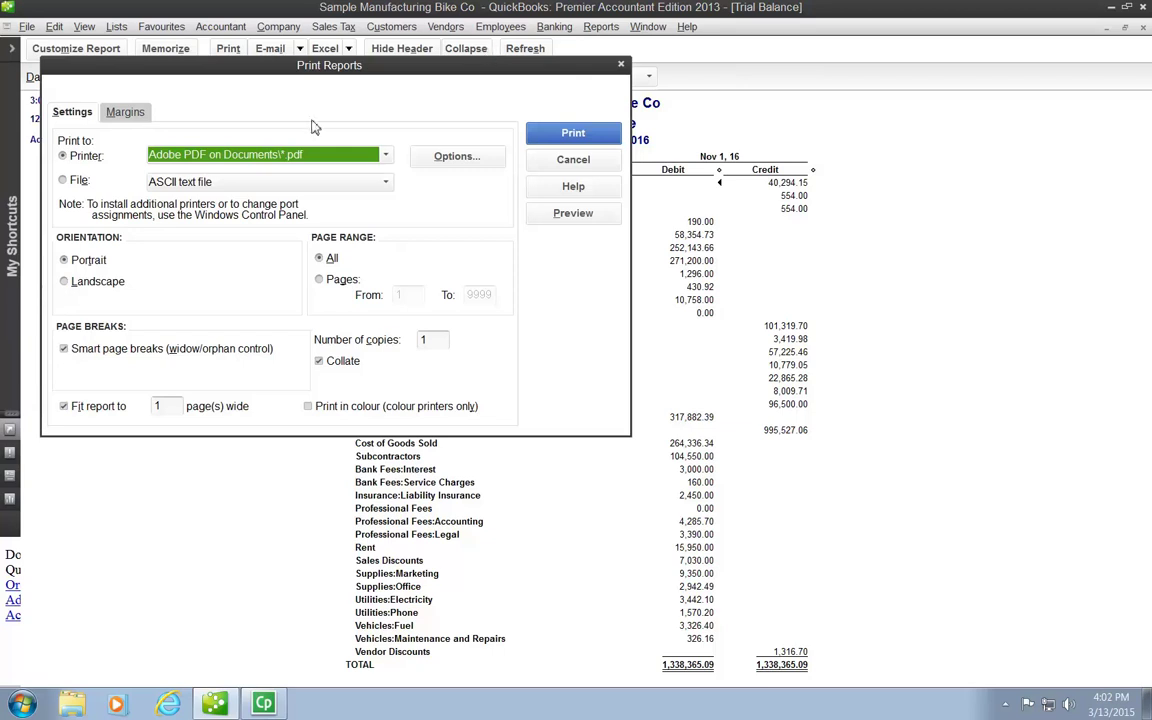
Step: Fit the Trial Balance to 1 page wide and print it to Adobe PDF
click(63, 406)
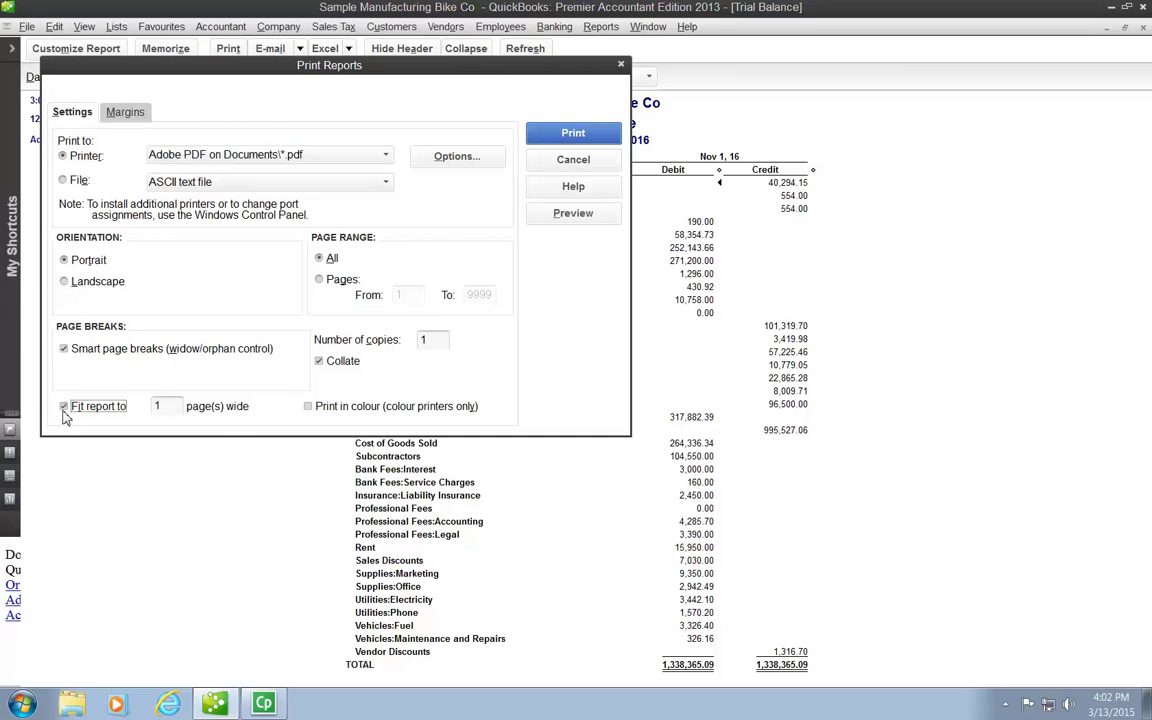
click(62, 407)
click(63, 406)
click(584, 134)
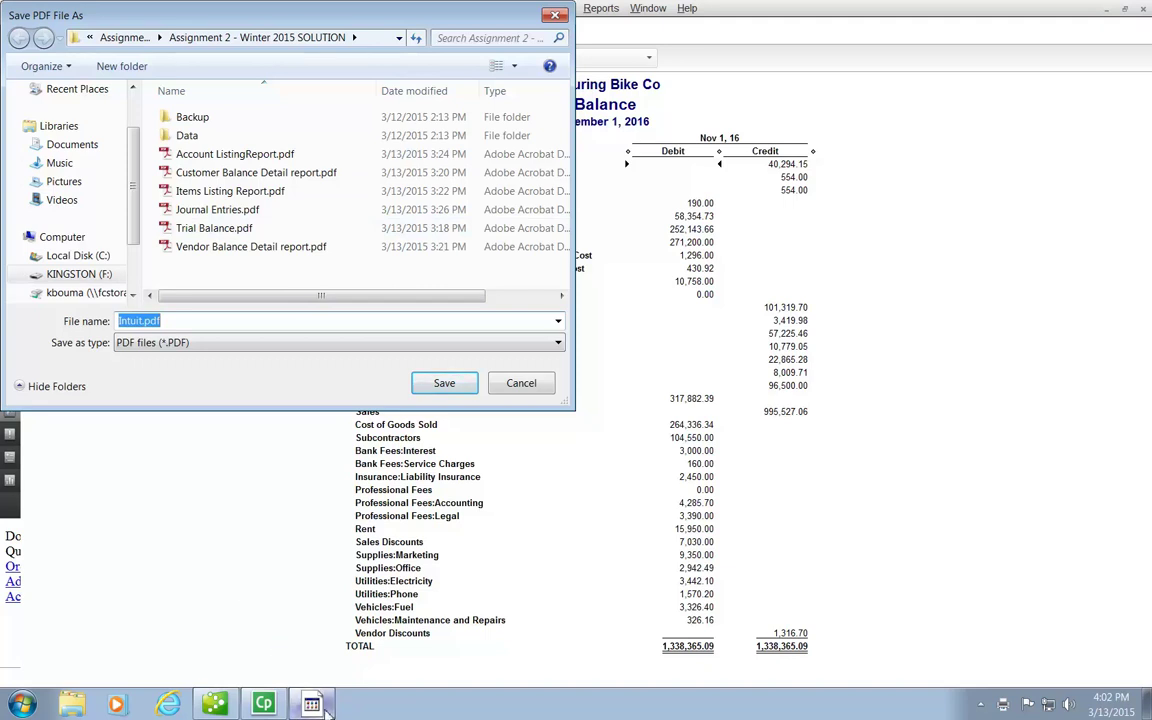
Step: Save the PDF on the Desktop with the file name 'Trial Balance'
mouse_move(316, 706)
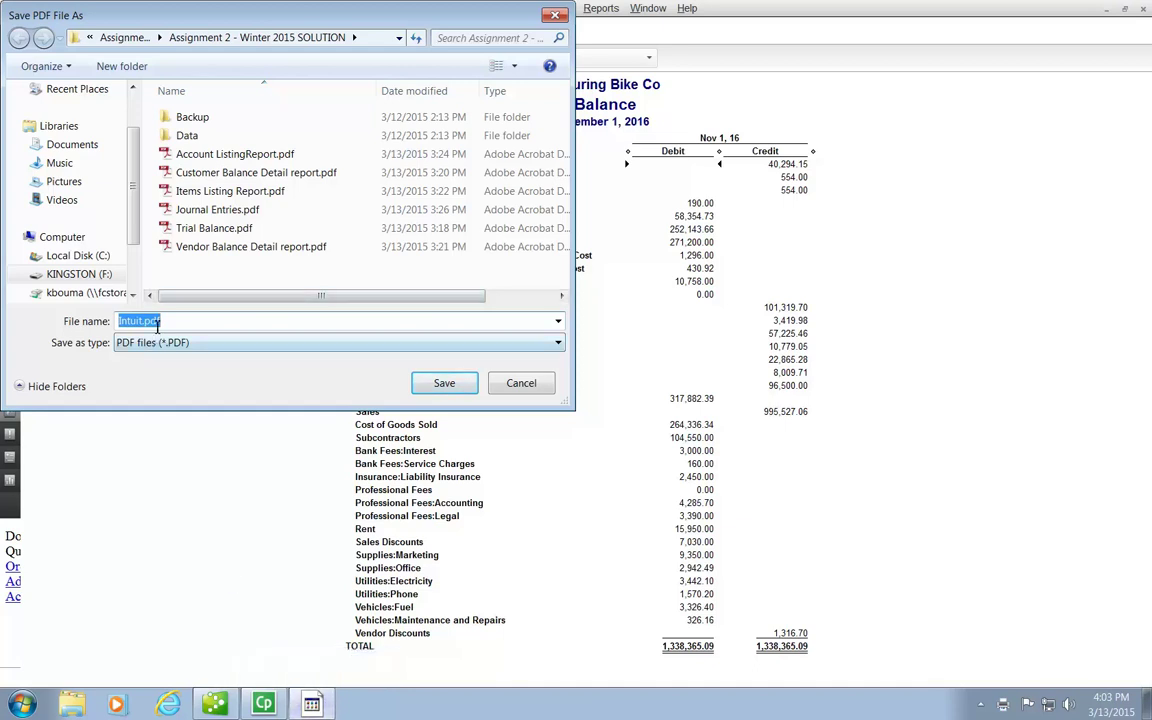
drag(188, 7, 365, 156)
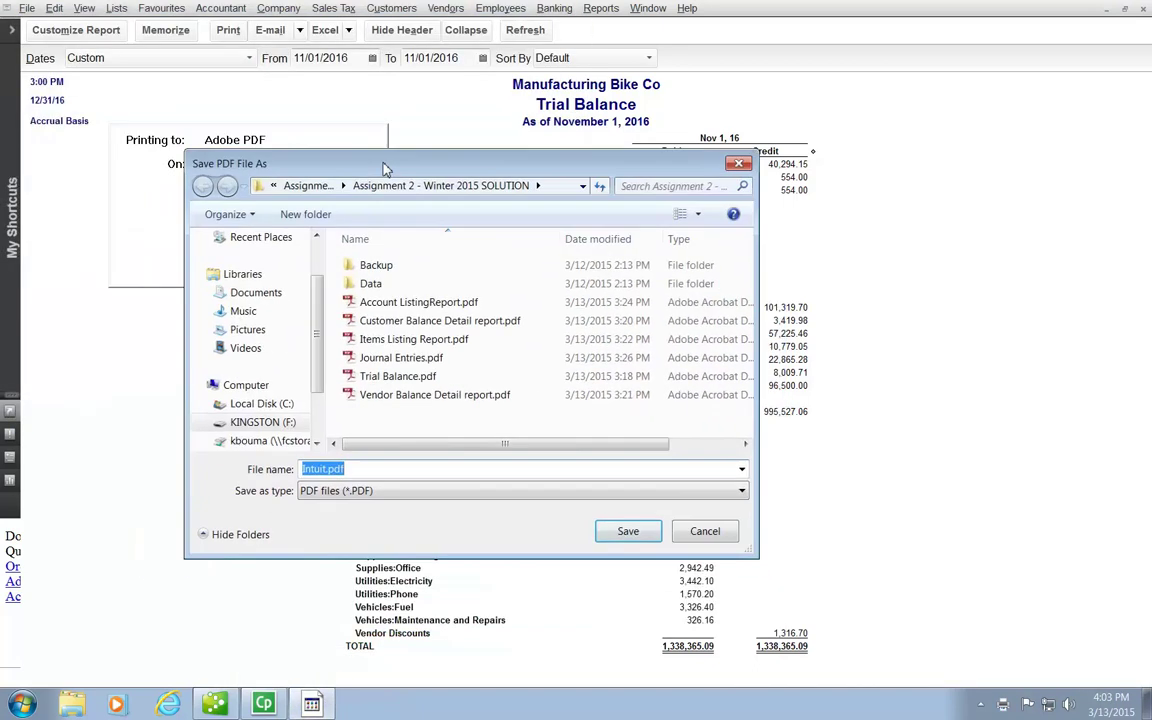
text(Trial Balance)
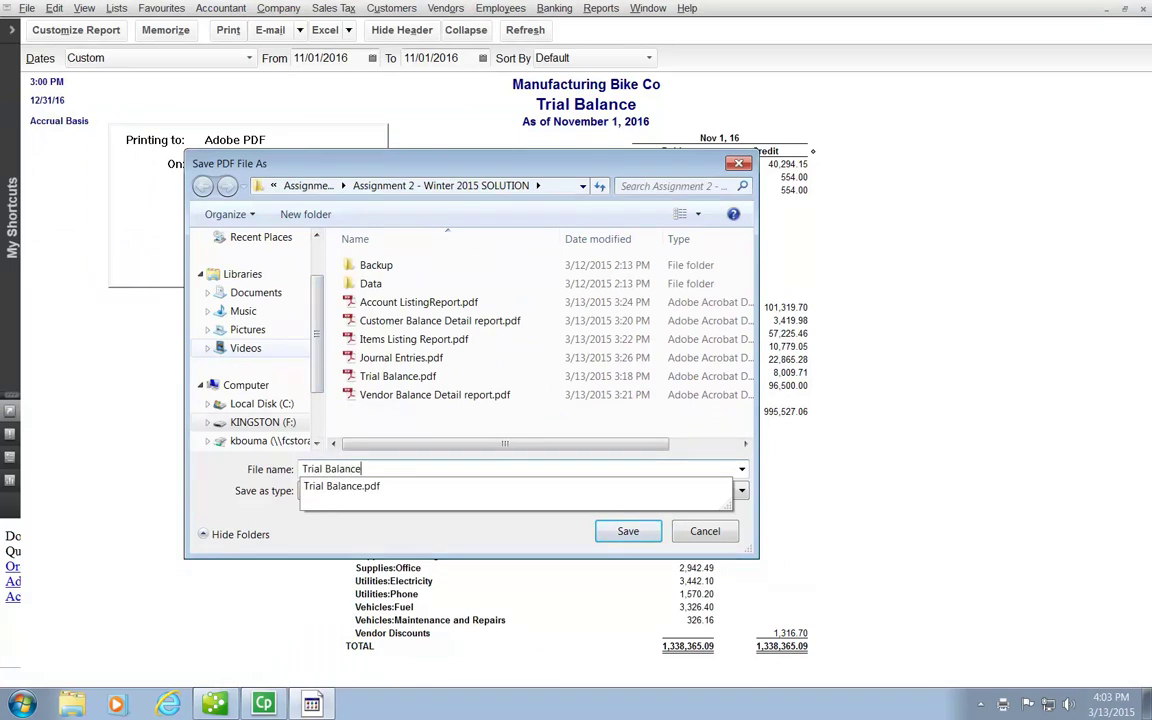
click(264, 424)
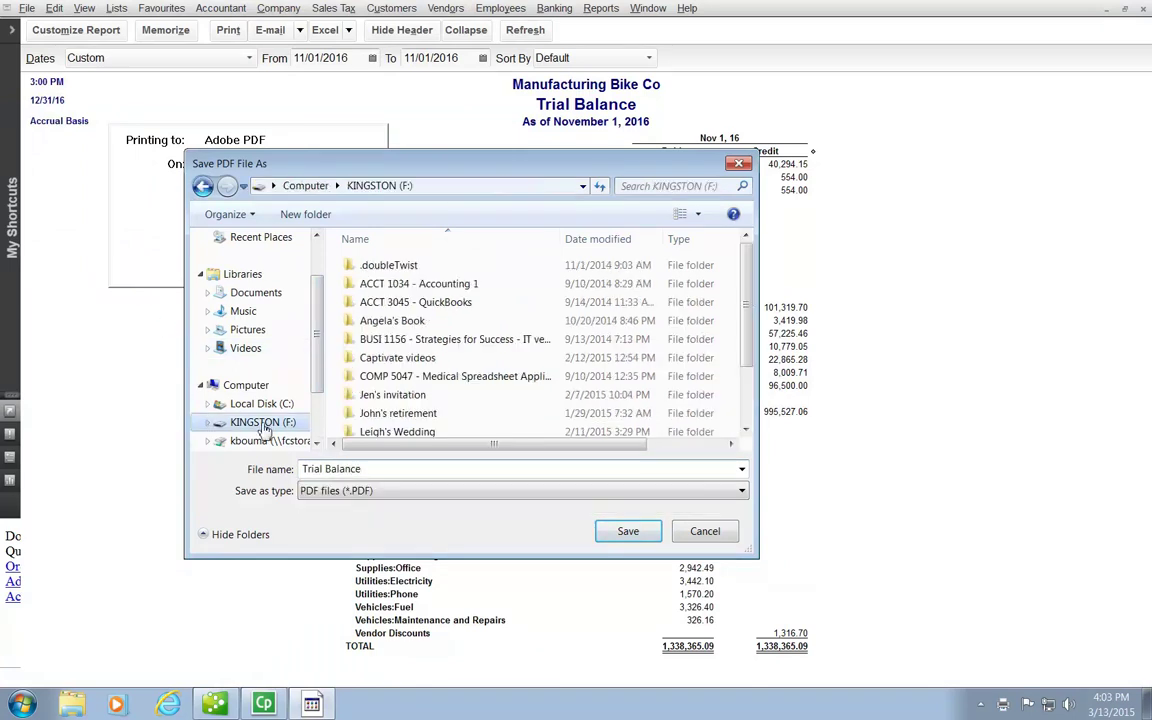
double_click(415, 302)
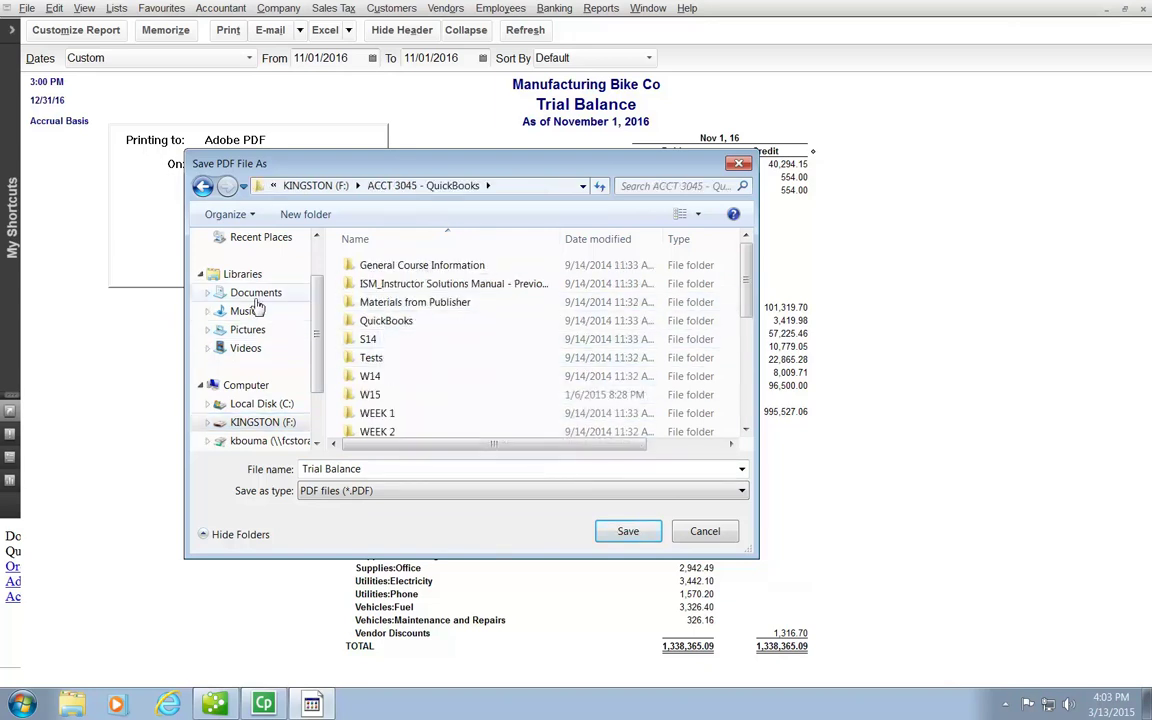
scroll(252, 290, up, 1)
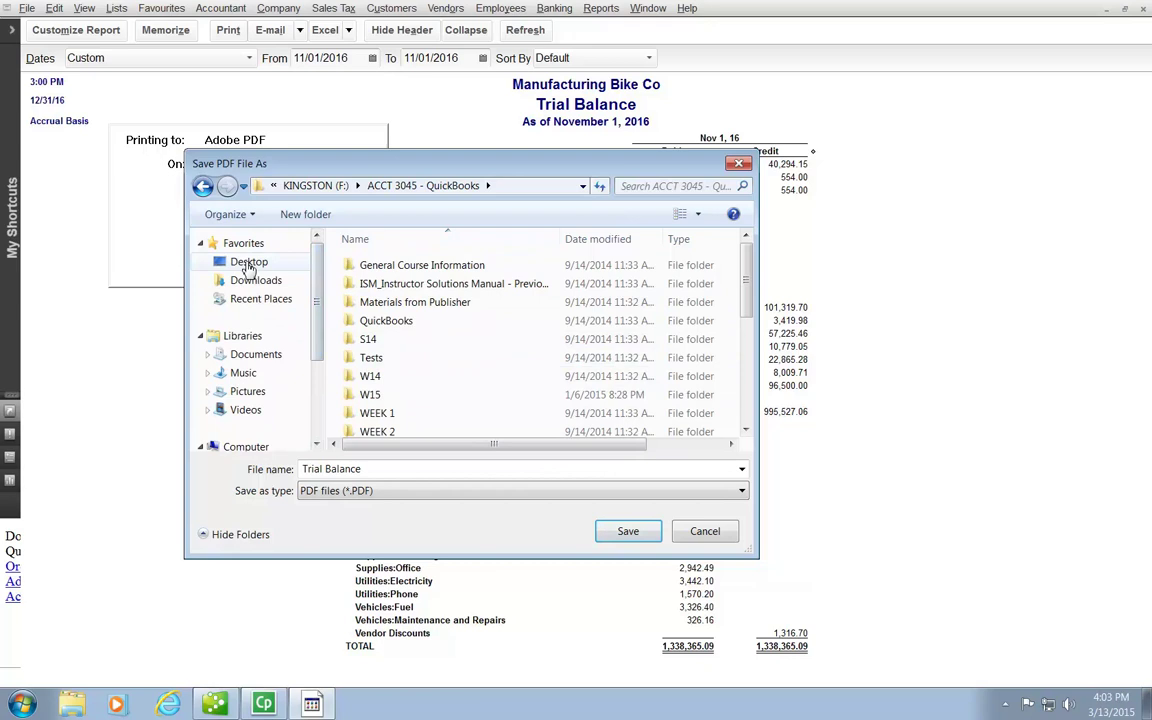
click(249, 264)
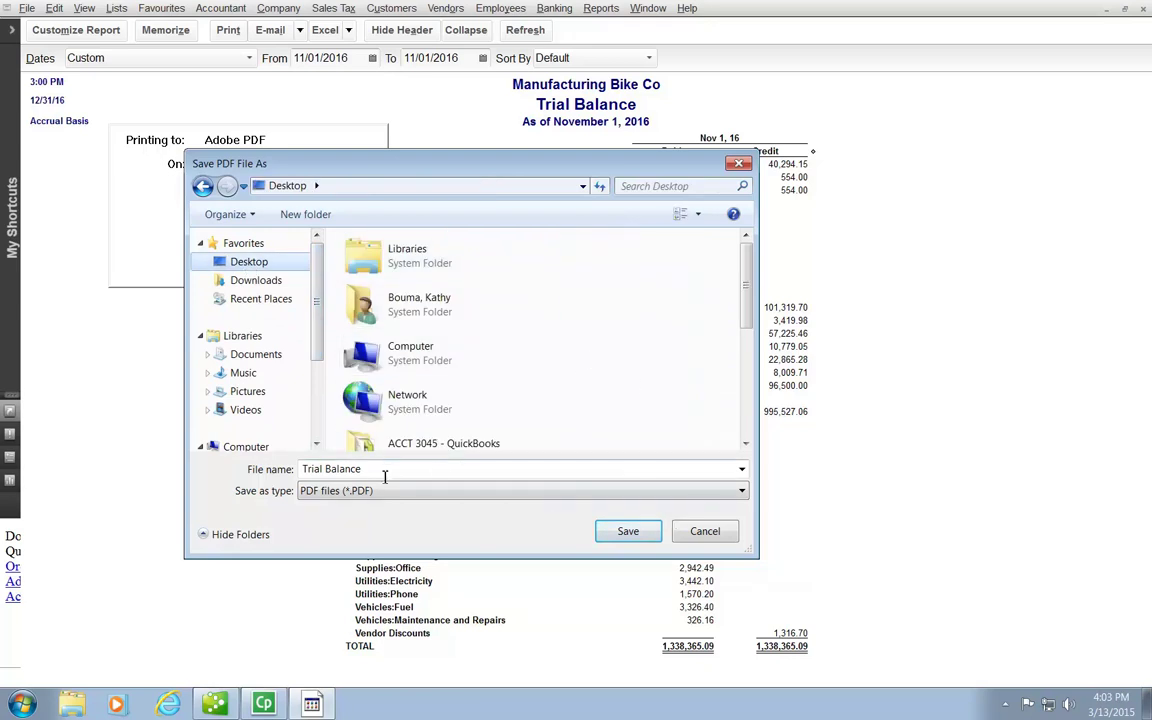
click(626, 531)
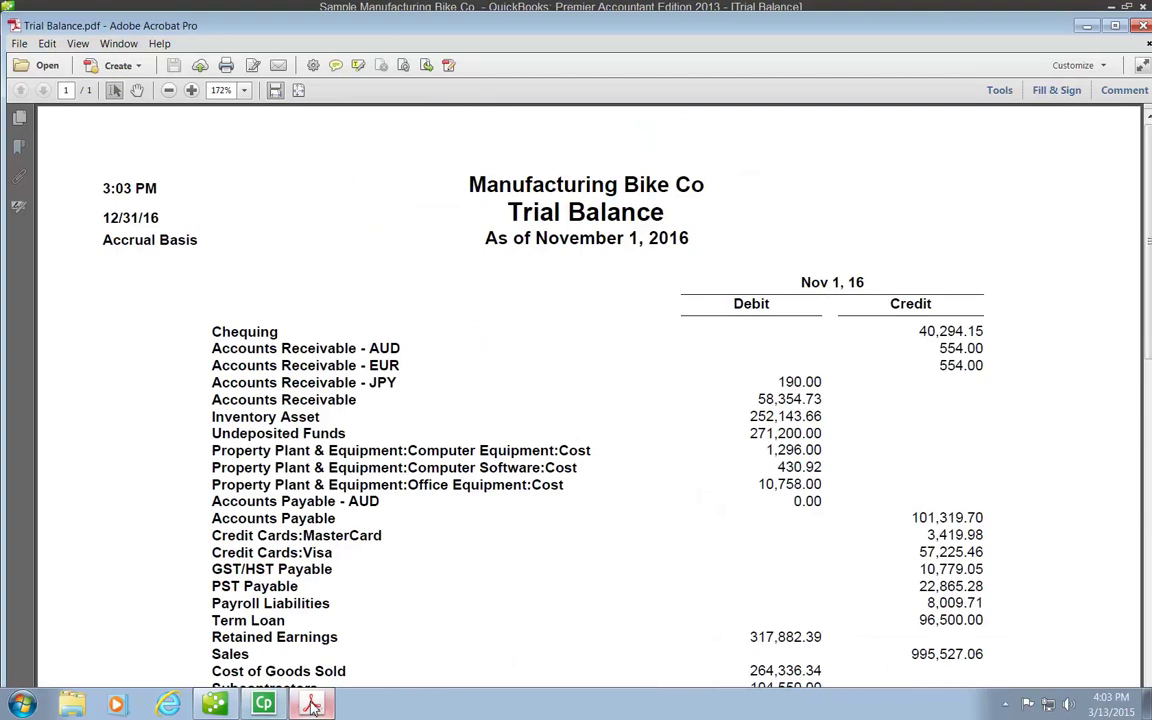
click(312, 705)
scroll(705, 230, down, 10)
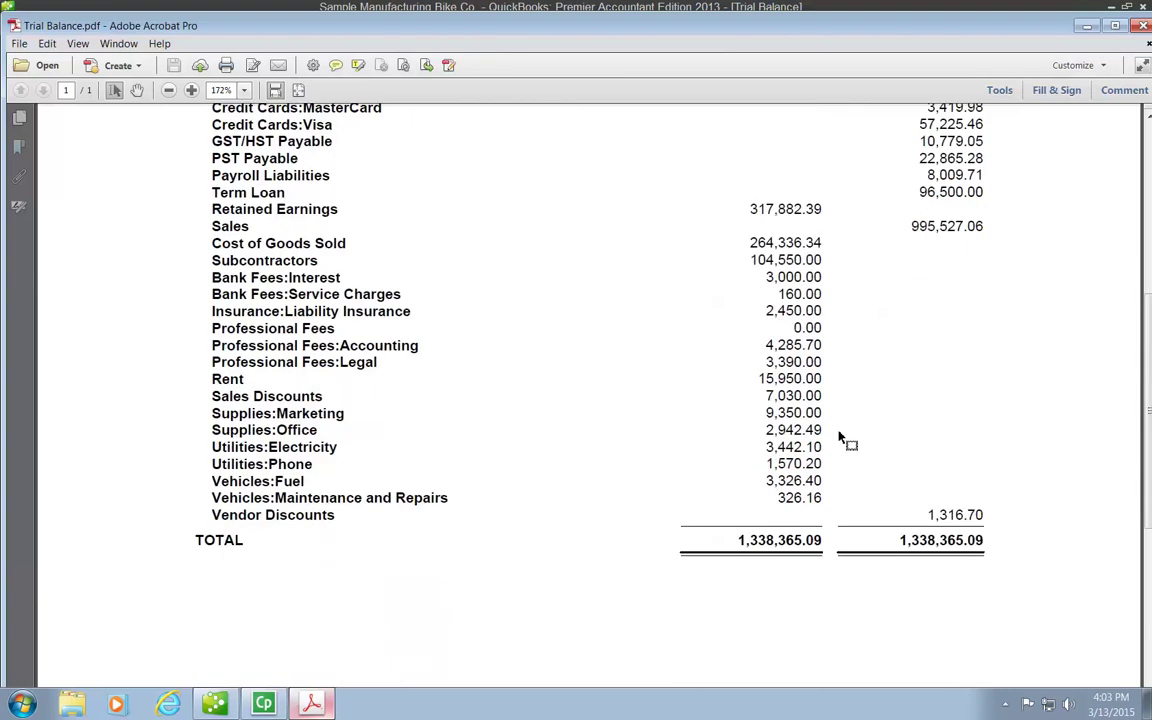
scroll(840, 440, up, 8)
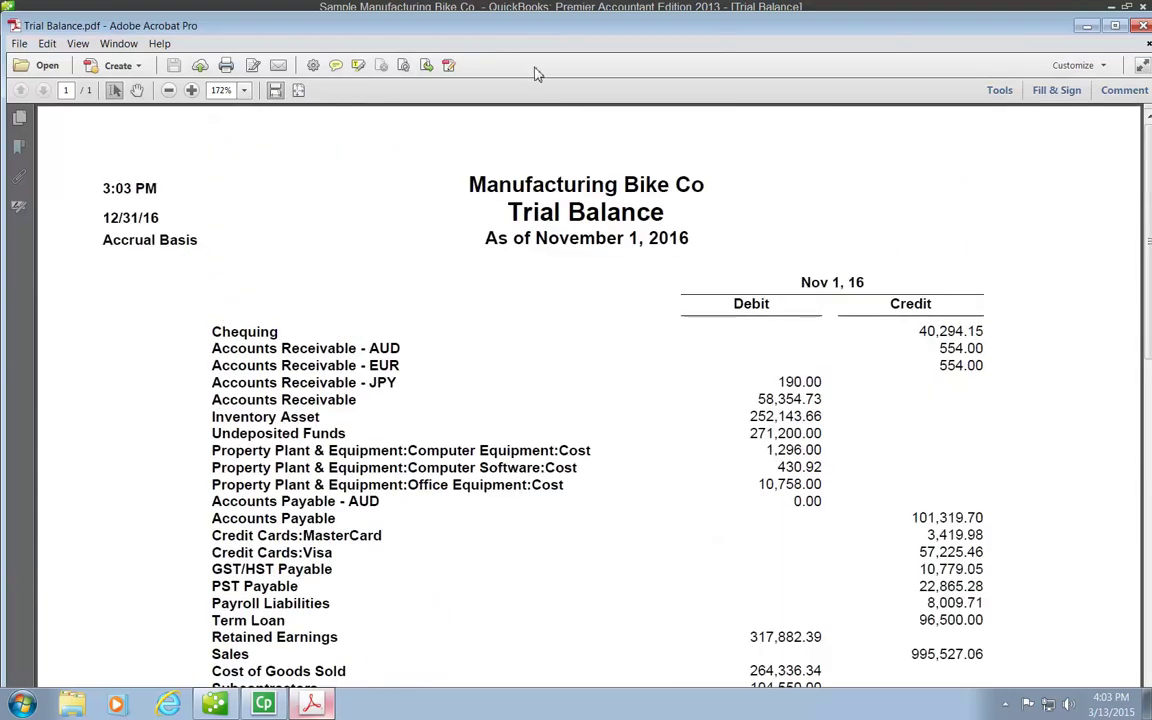
drag(585, 37, 566, 27)
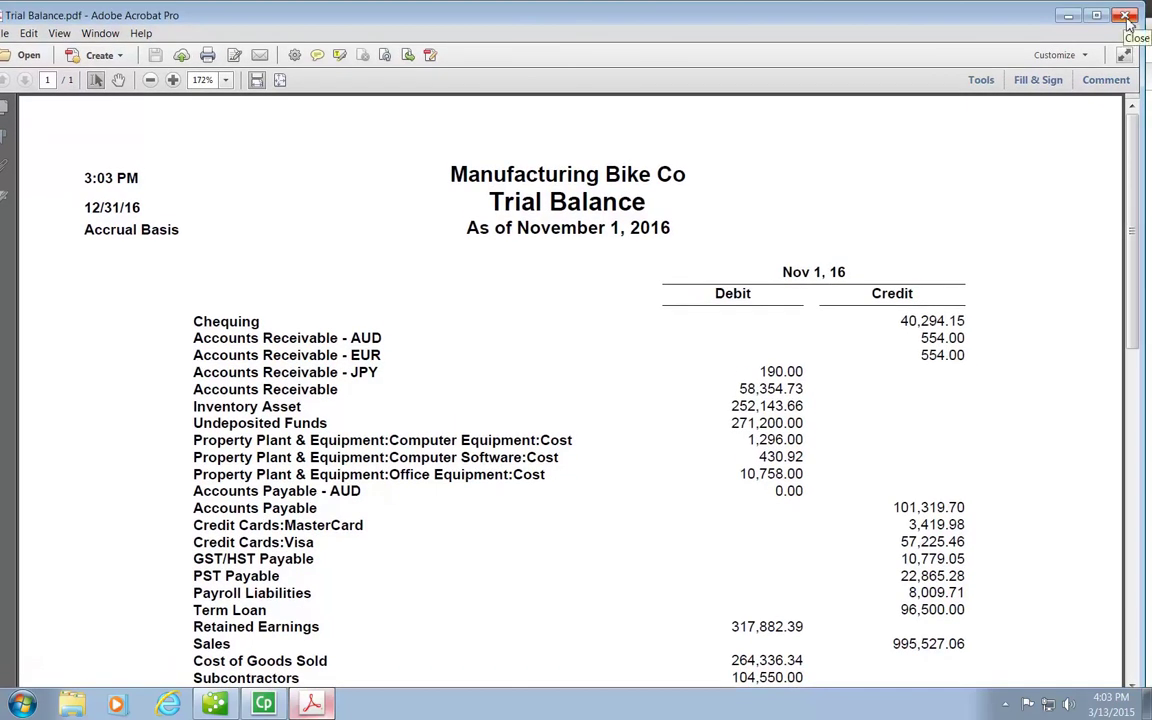
Step: Close the Trial Balance PDF and the report, declining to memorize it
click(1126, 16)
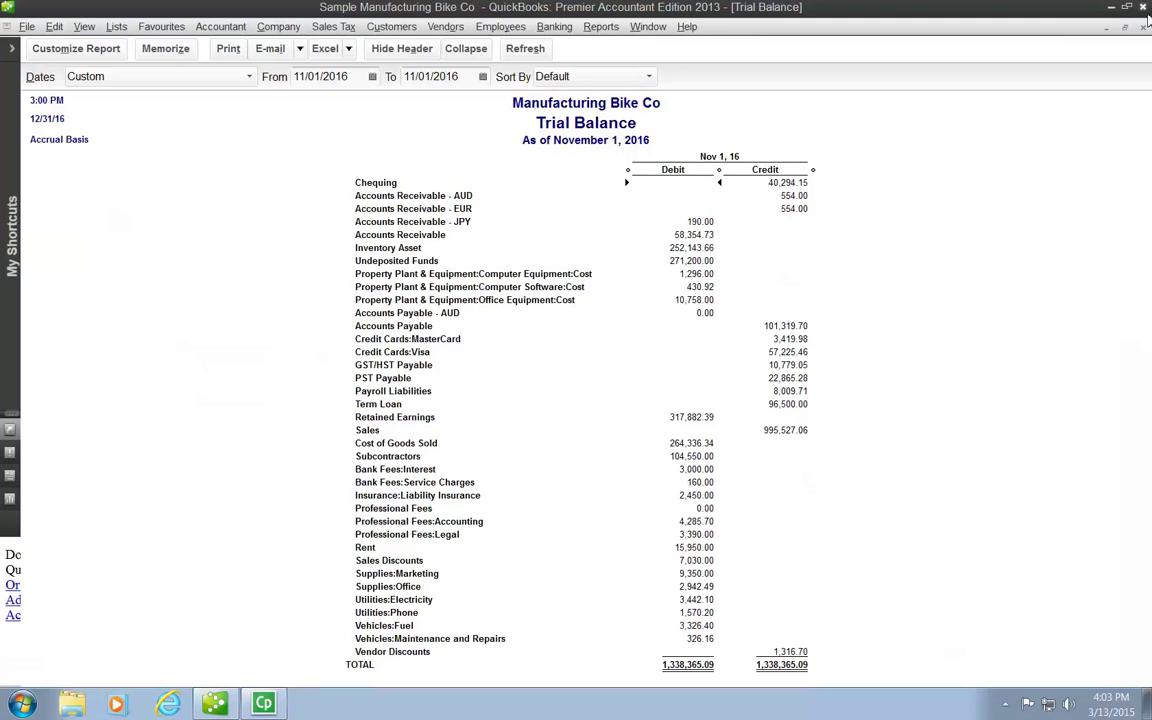
click(1144, 29)
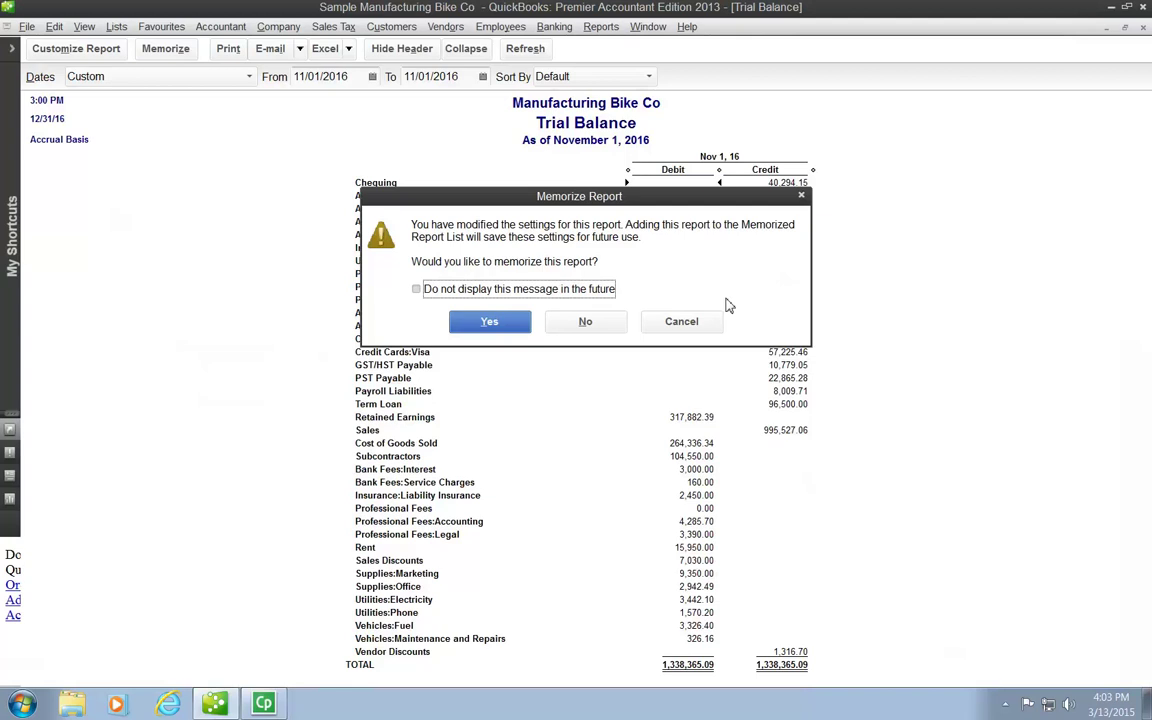
click(587, 326)
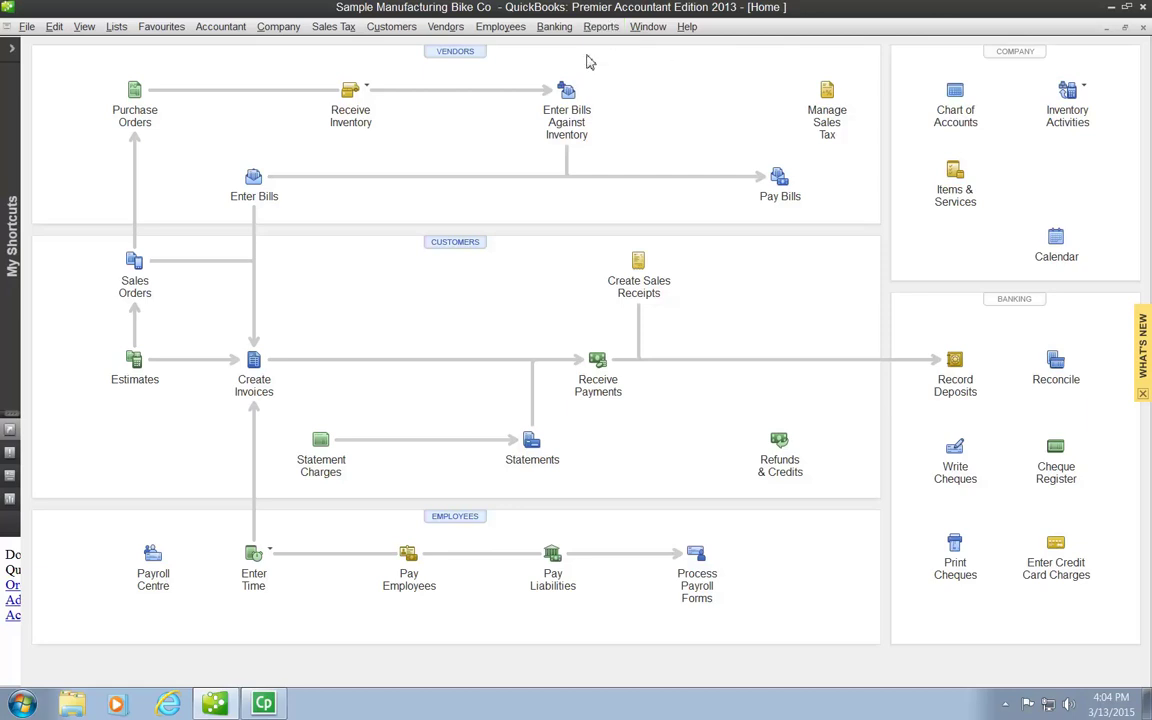
Step: Open Customer Balance Detail from Reports > Customers & Receivables
click(603, 27)
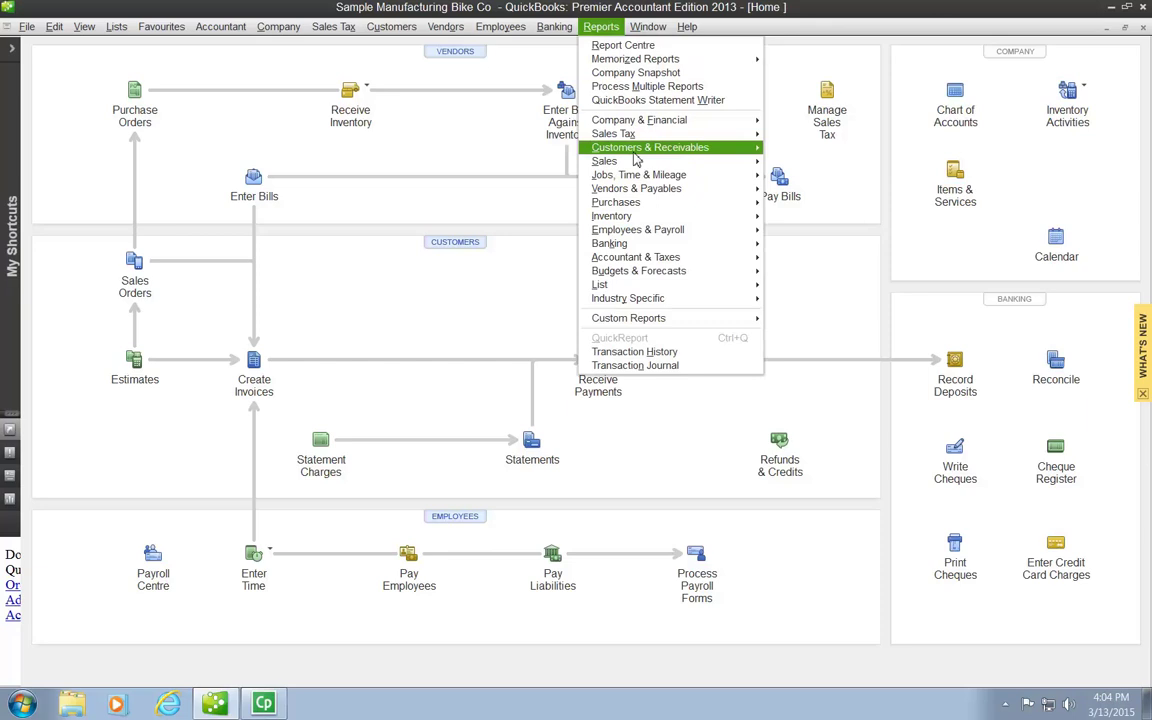
mouse_move(622, 149)
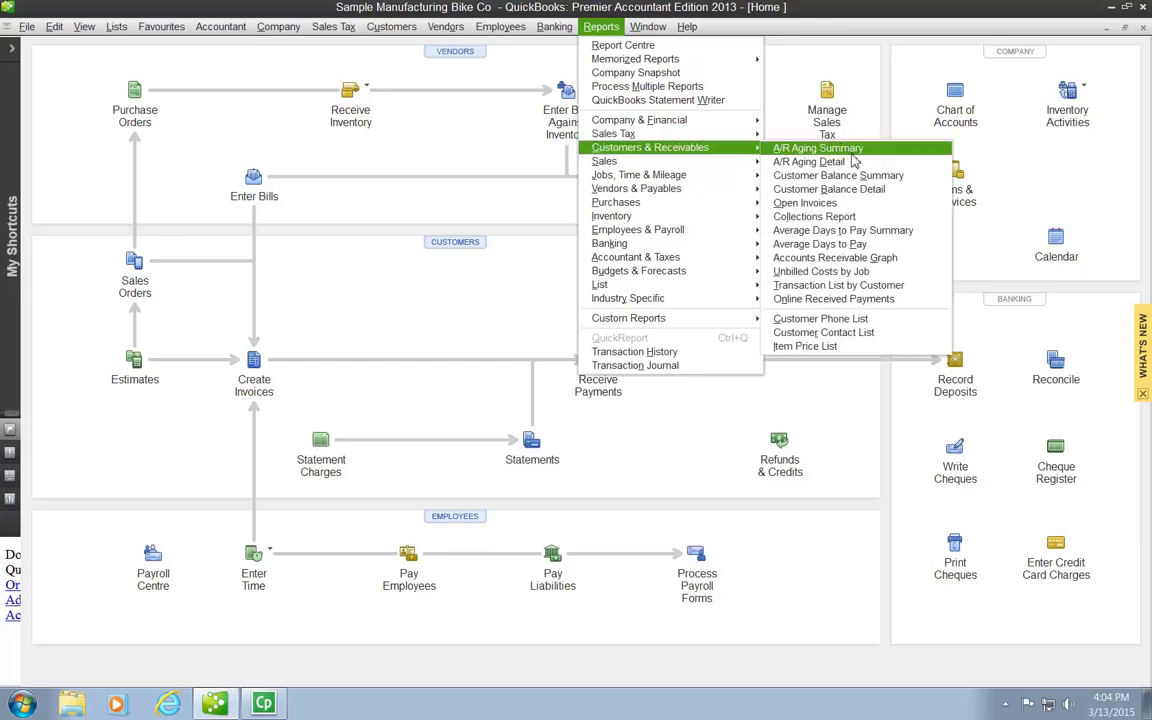
click(866, 190)
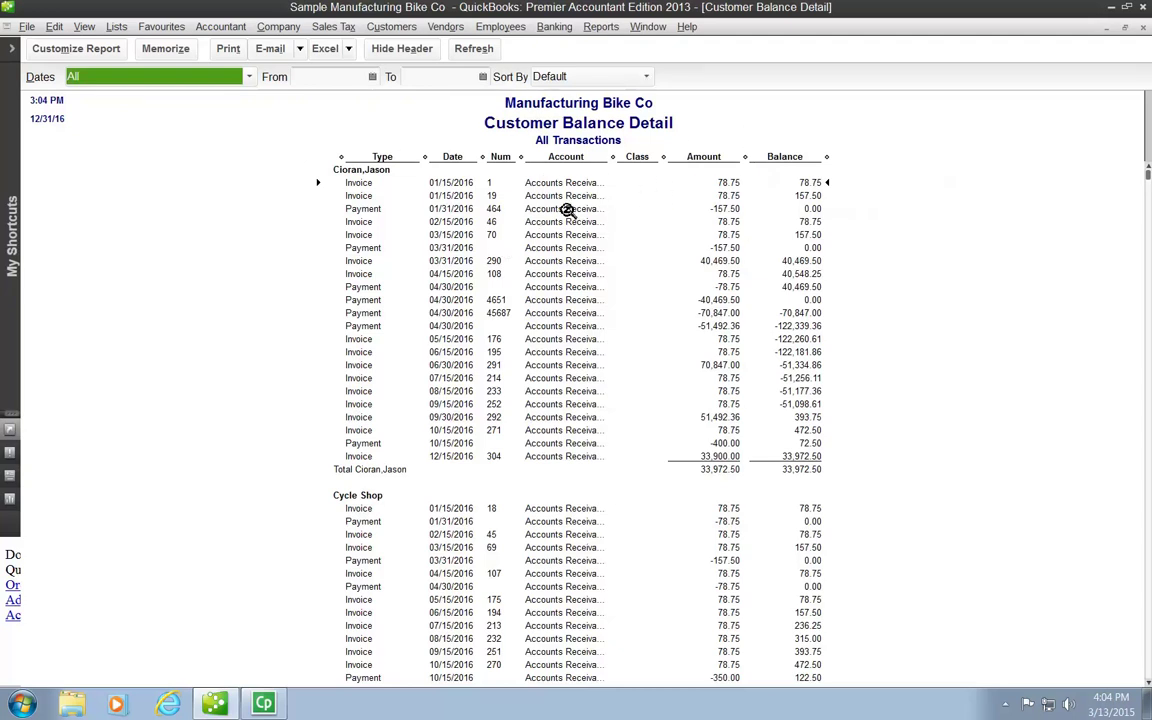
Step: Sort the Customer Balance Detail by Amount in descending order
click(648, 77)
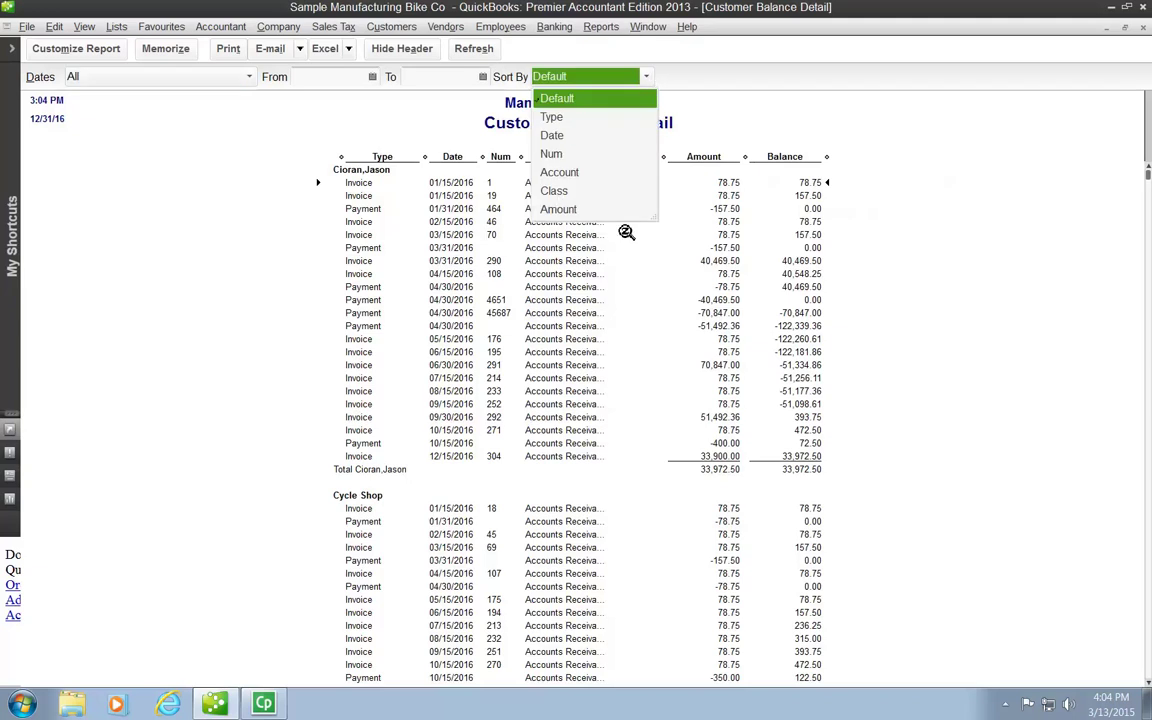
click(572, 211)
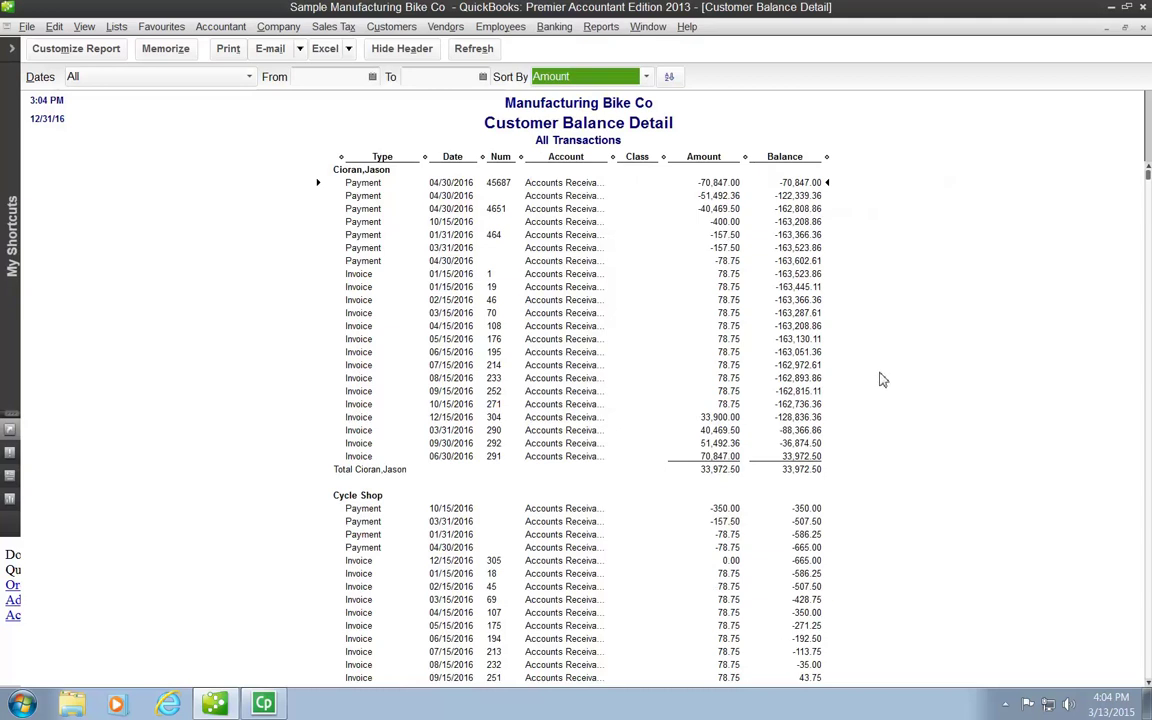
click(671, 78)
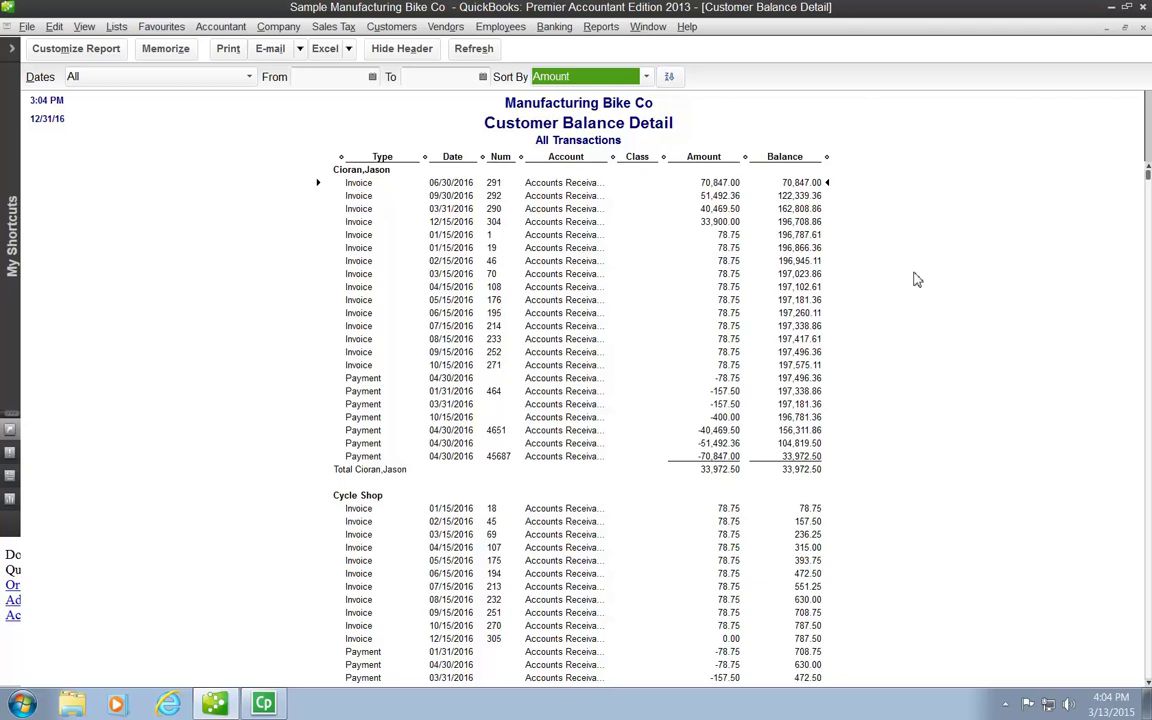
Step: Widen the Type, Account, Amount and Balance columns so full account names show
drag(429, 158, 561, 157)
mouse_move(640, 157)
mouse_down()
mouse_move(722, 172)
mouse_move(659, 158)
mouse_up()
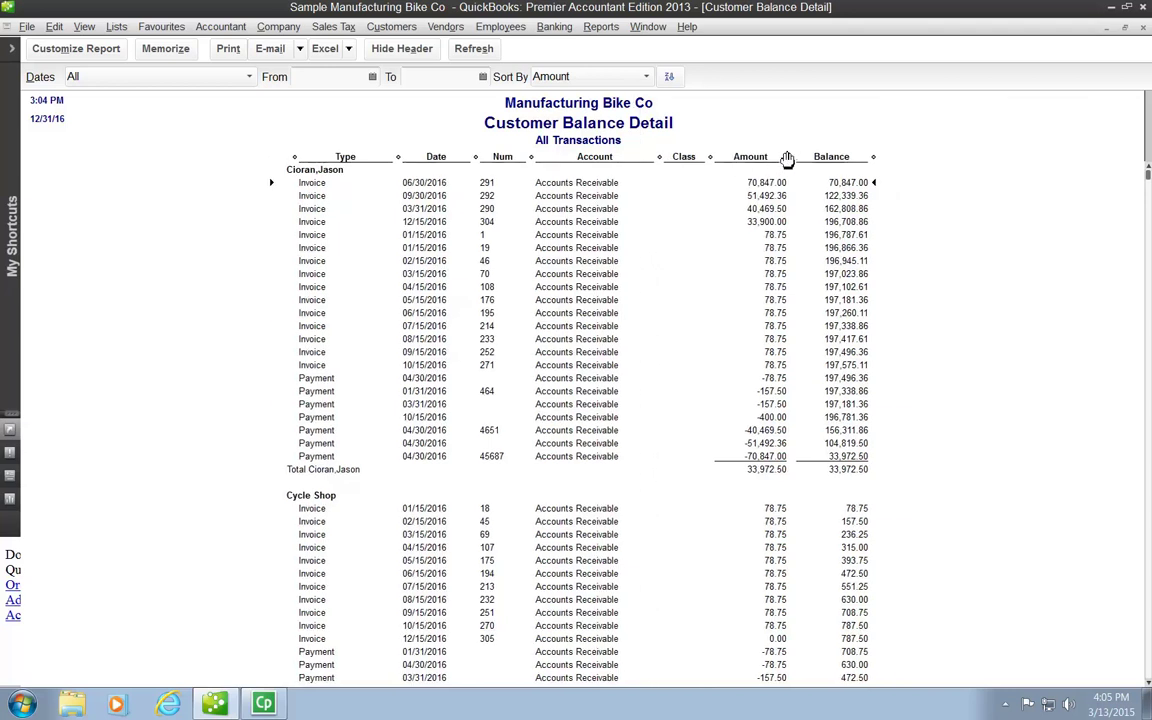
drag(797, 157, 814, 157)
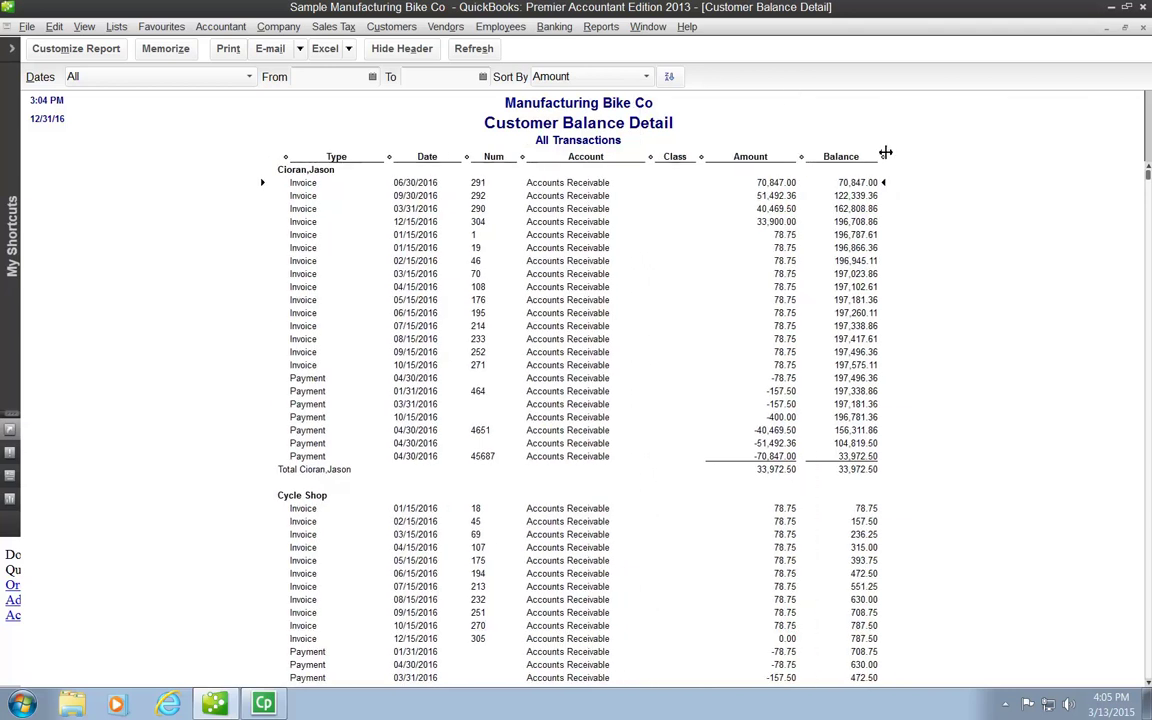
drag(884, 158, 915, 161)
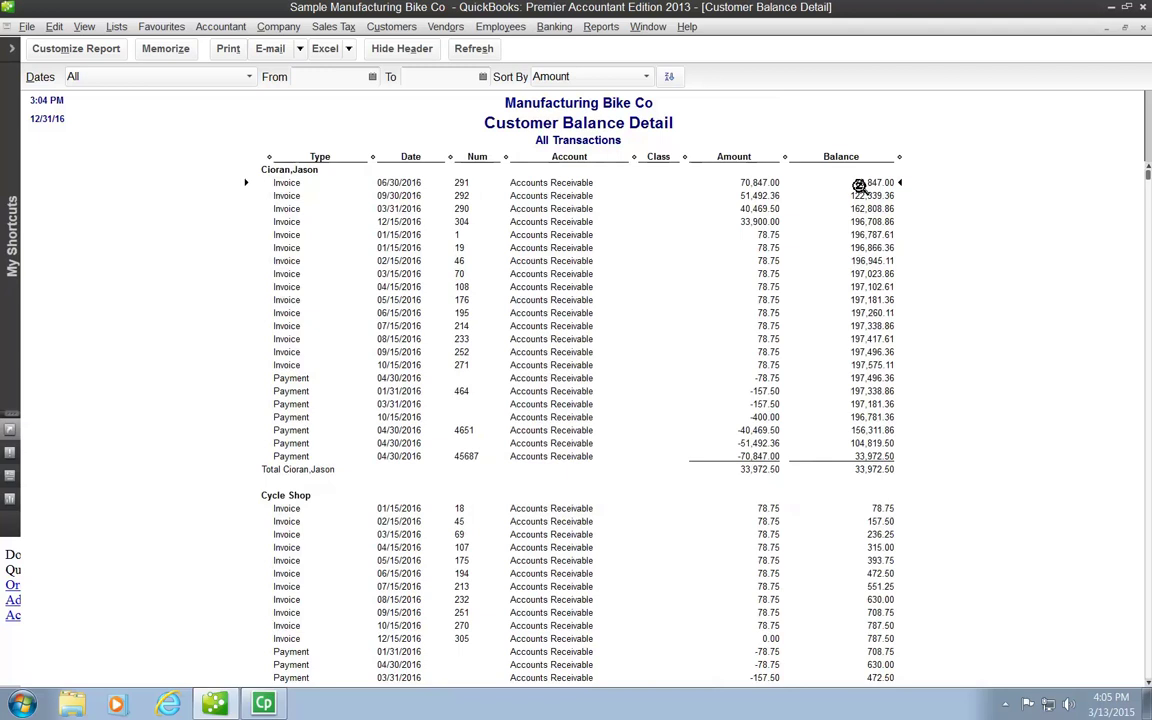
Step: Print the Customer Balance Detail to Adobe PDF, fit to one page wide
click(25, 28)
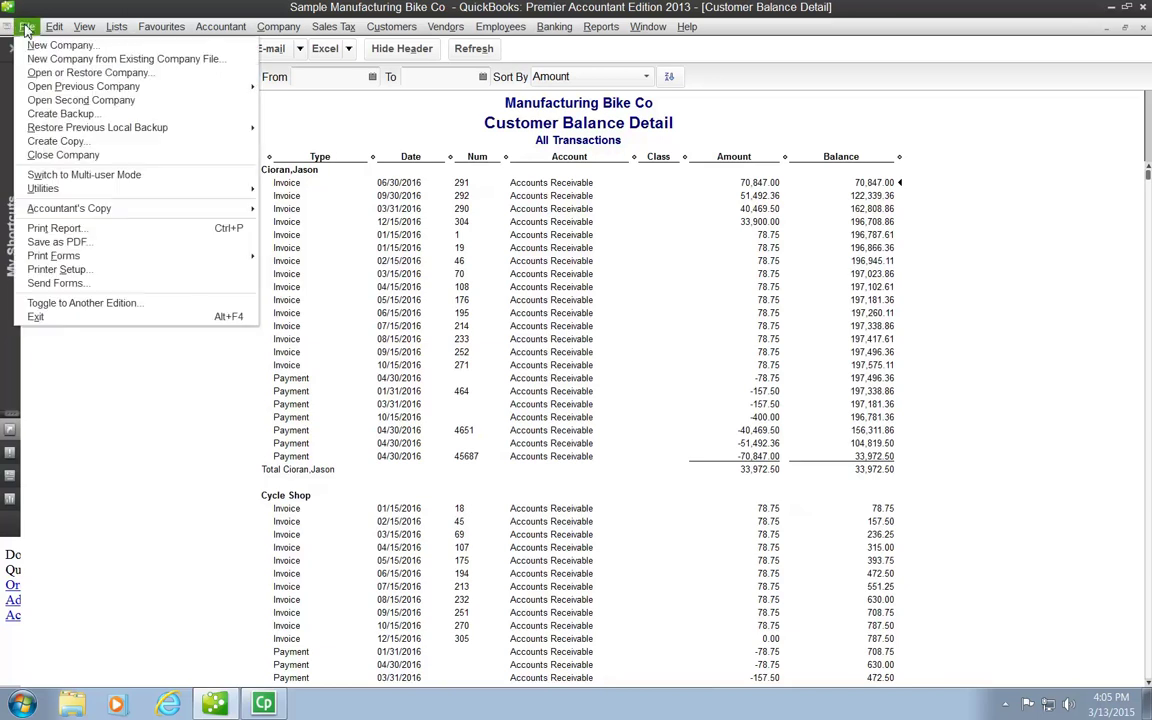
click(55, 229)
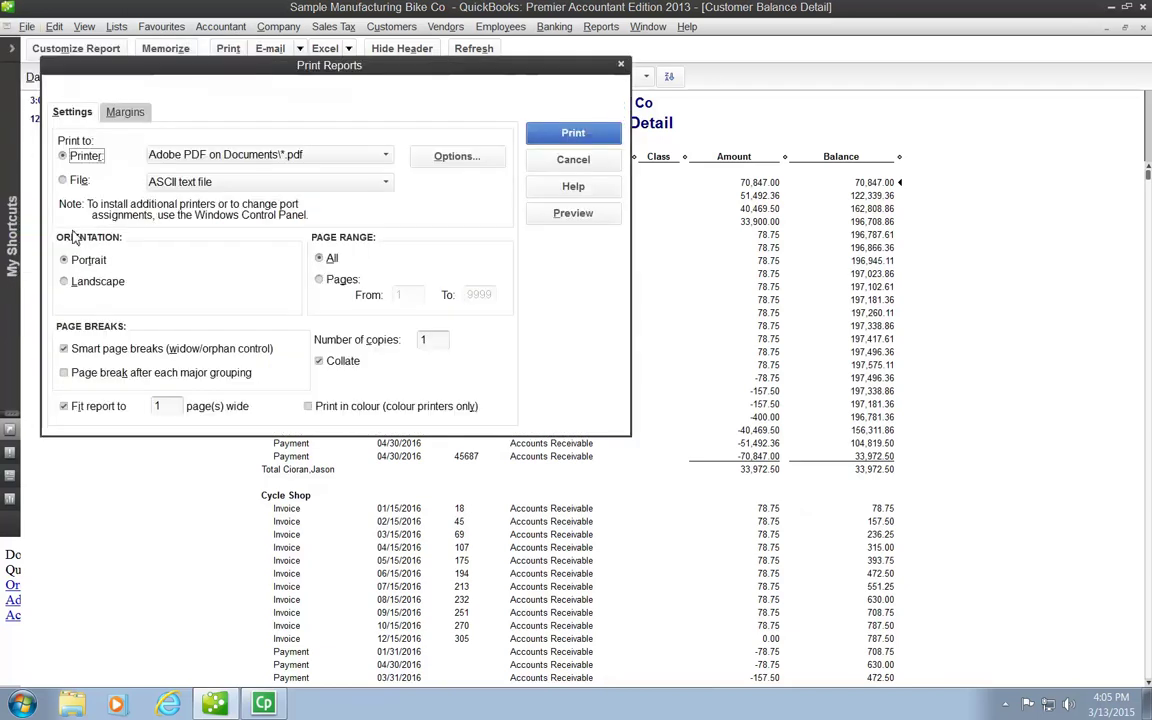
click(386, 157)
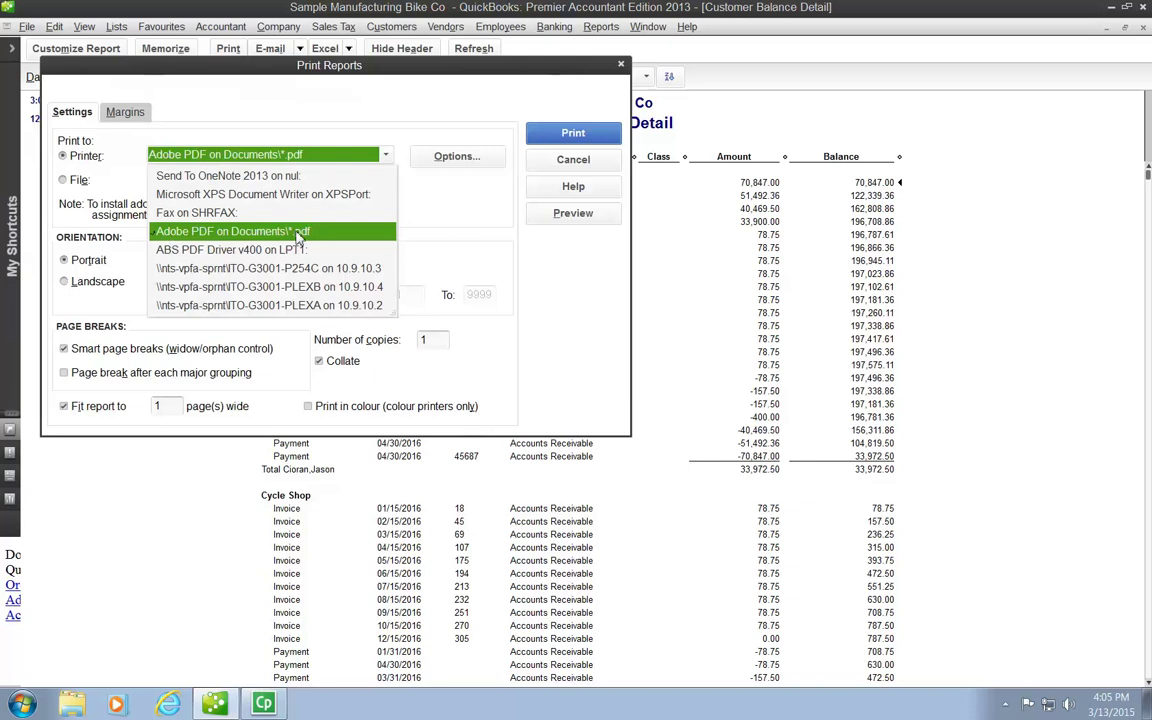
click(298, 235)
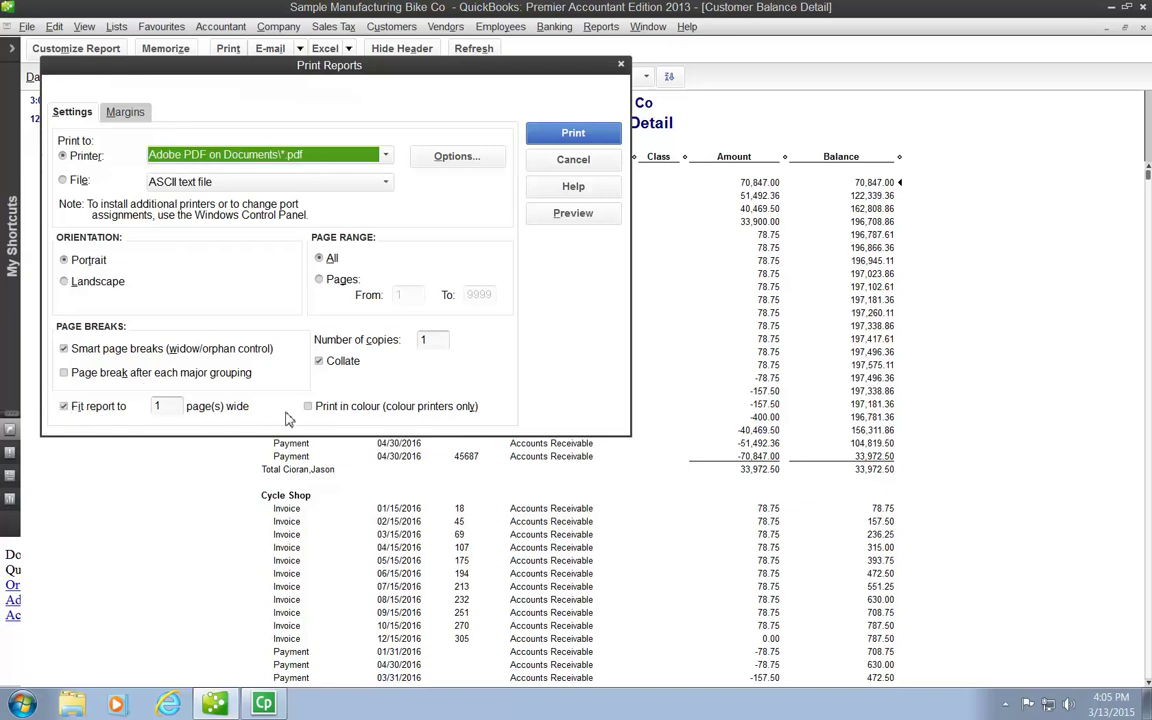
click(548, 133)
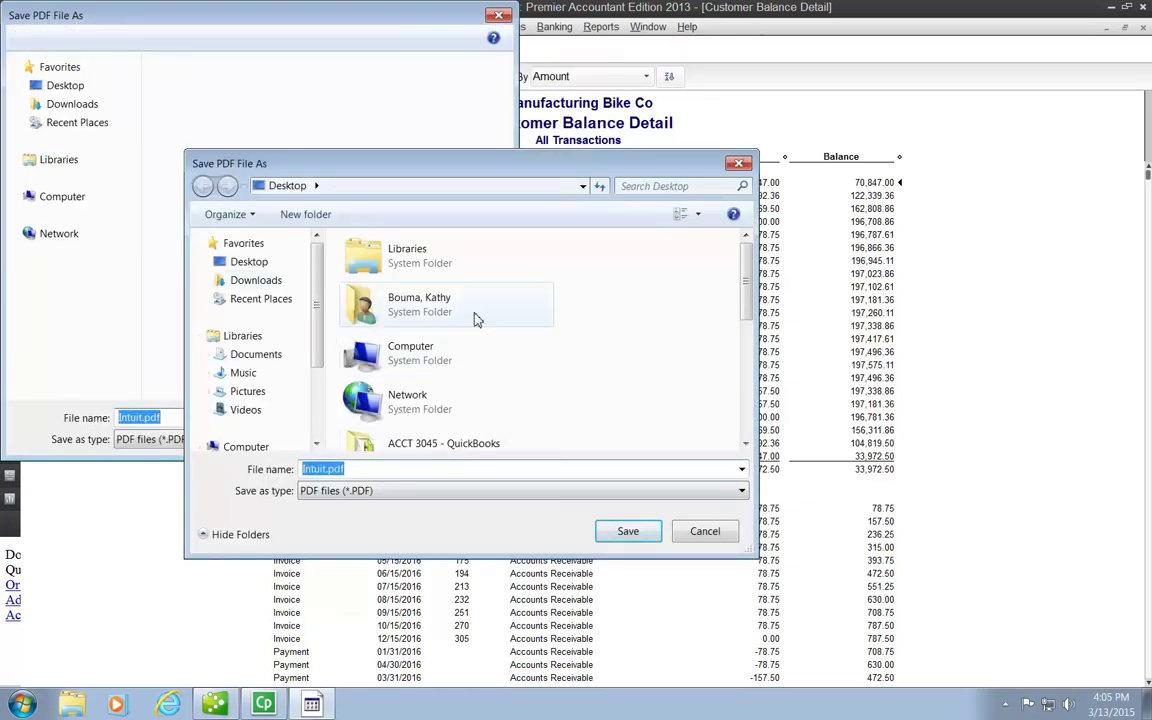
Step: Name the PDF 'Customer Balance Detail report' and save it to the Desktop
text(Customer Balance Detail report)
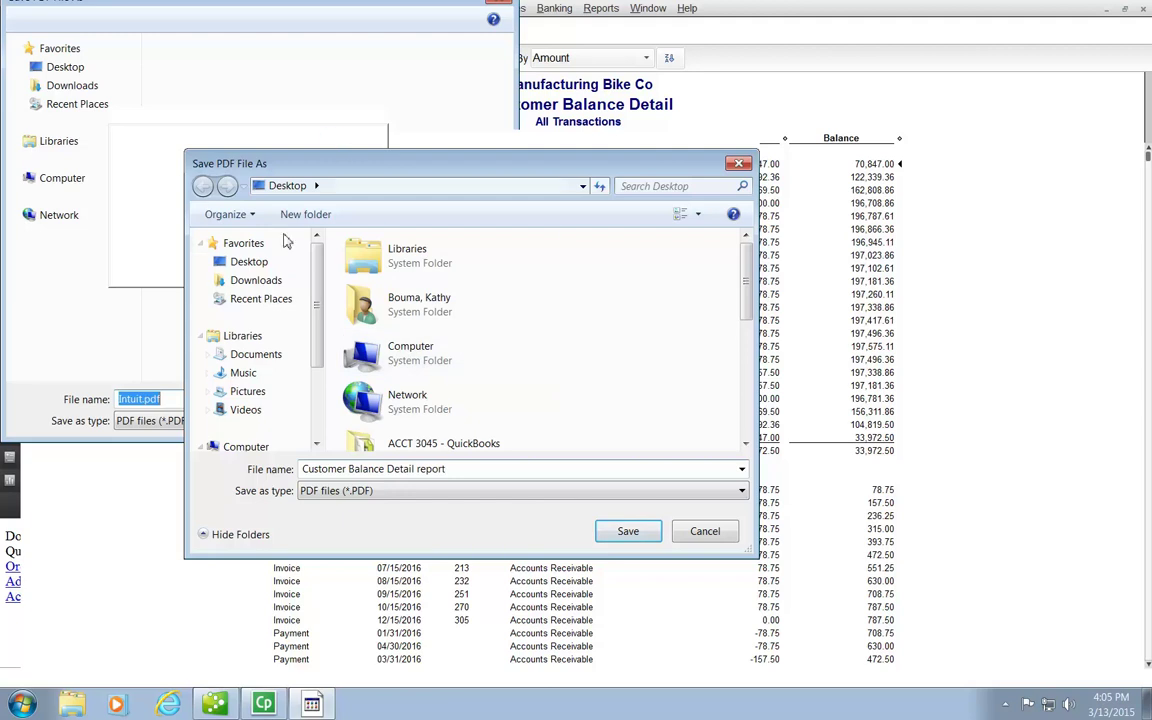
click(262, 262)
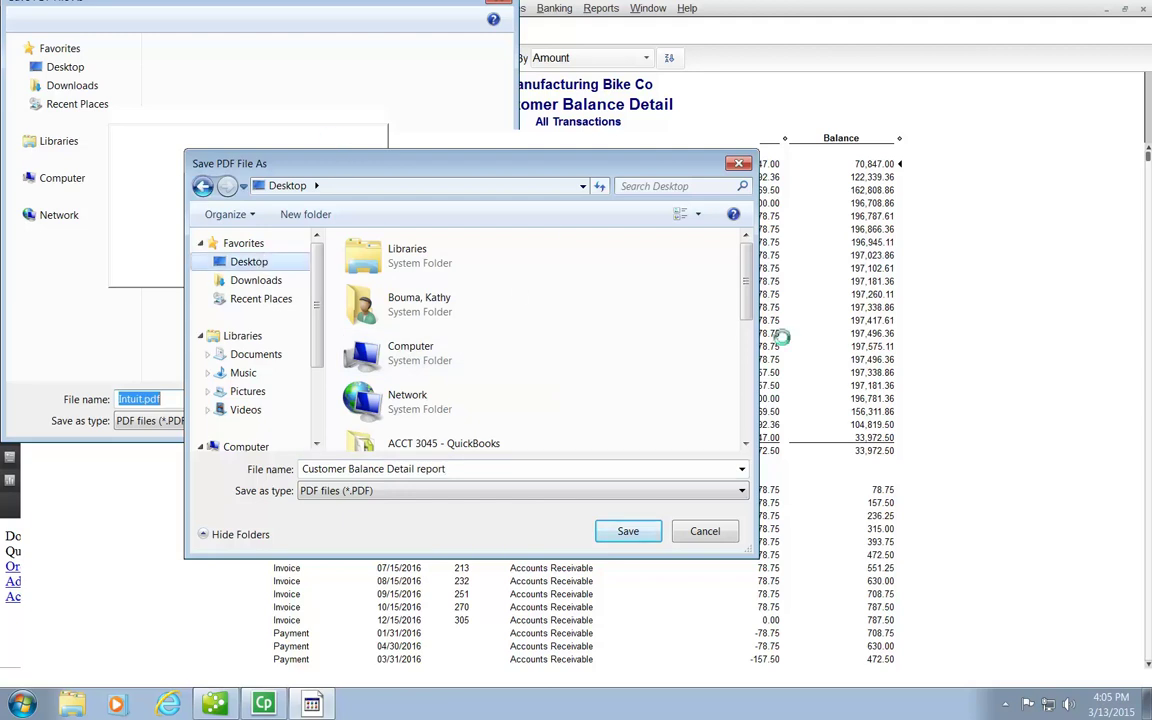
click(628, 533)
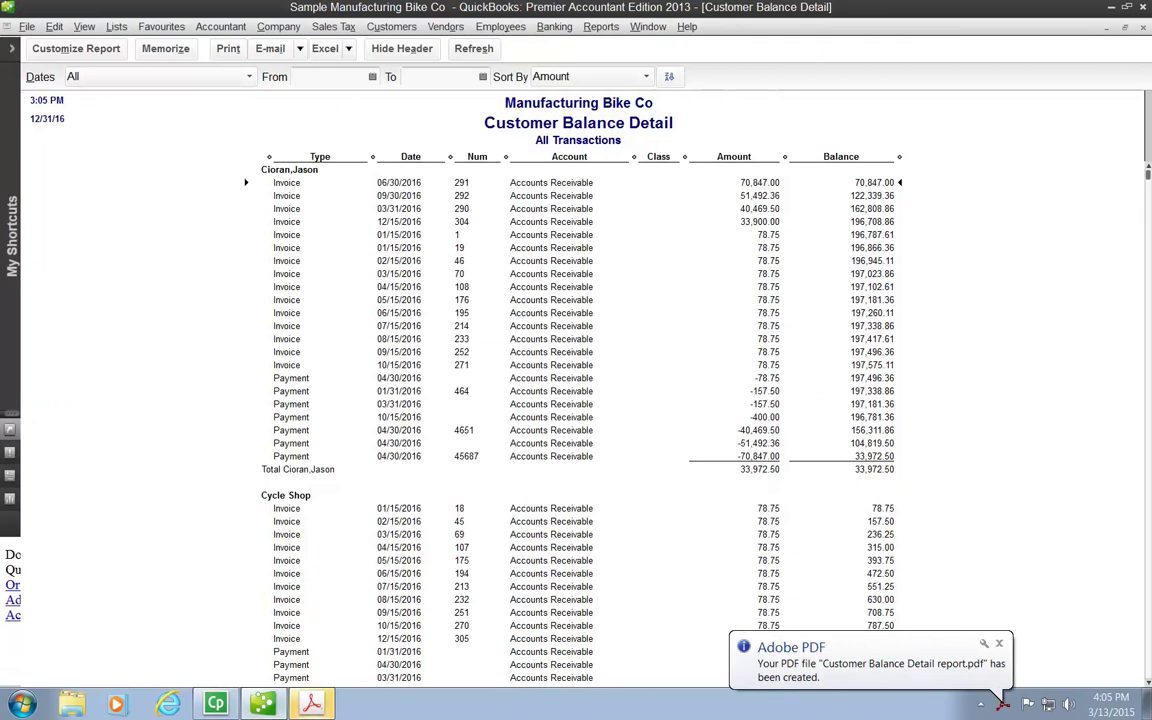
Step: Open the eight-page Customer Balance Detail PDF in Acrobat, look through it, then close it
click(314, 704)
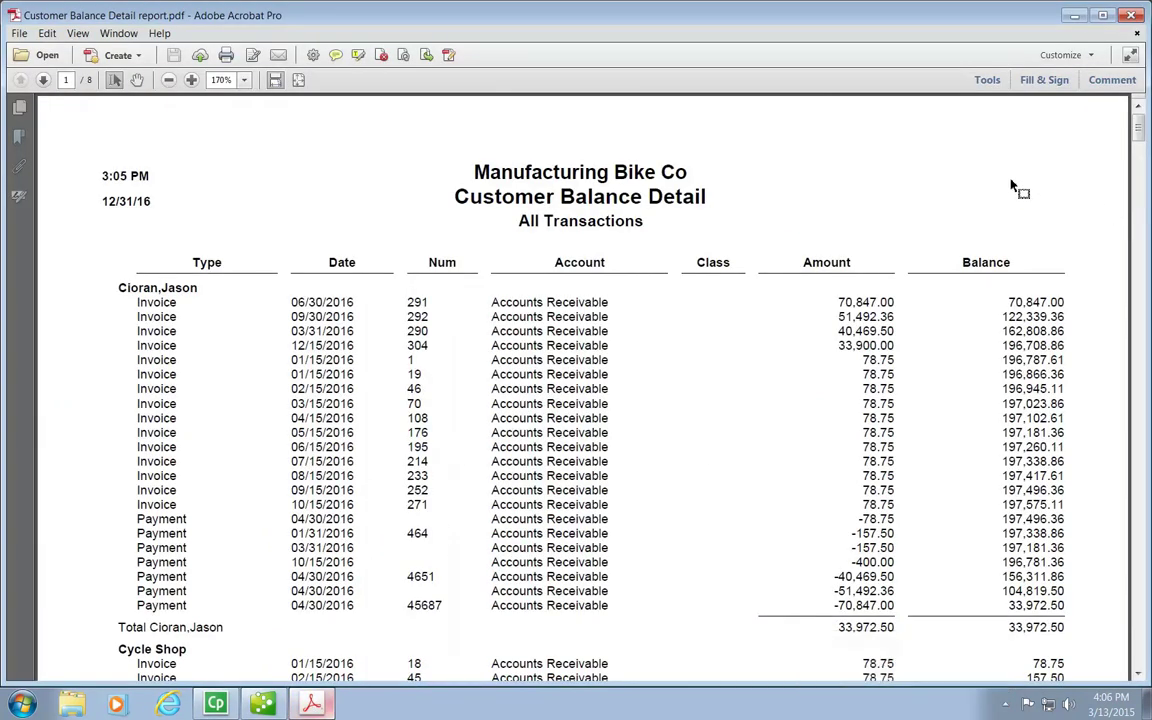
scroll(1002, 278, down, 6)
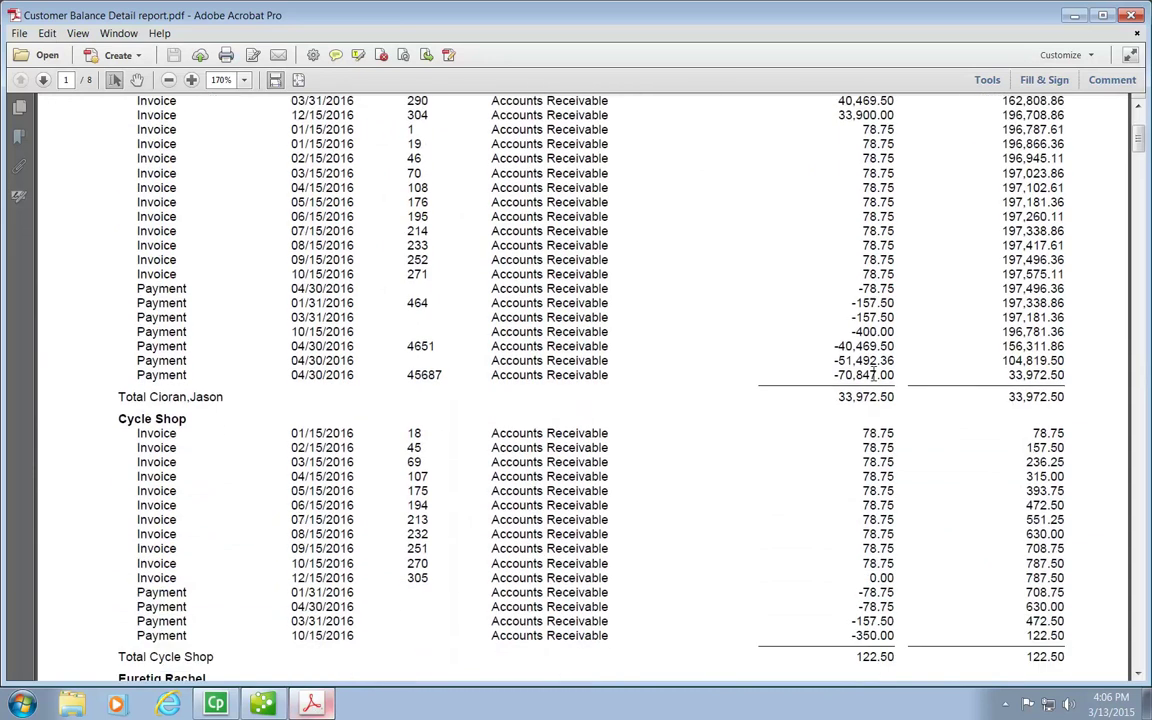
scroll(873, 372, up, 4)
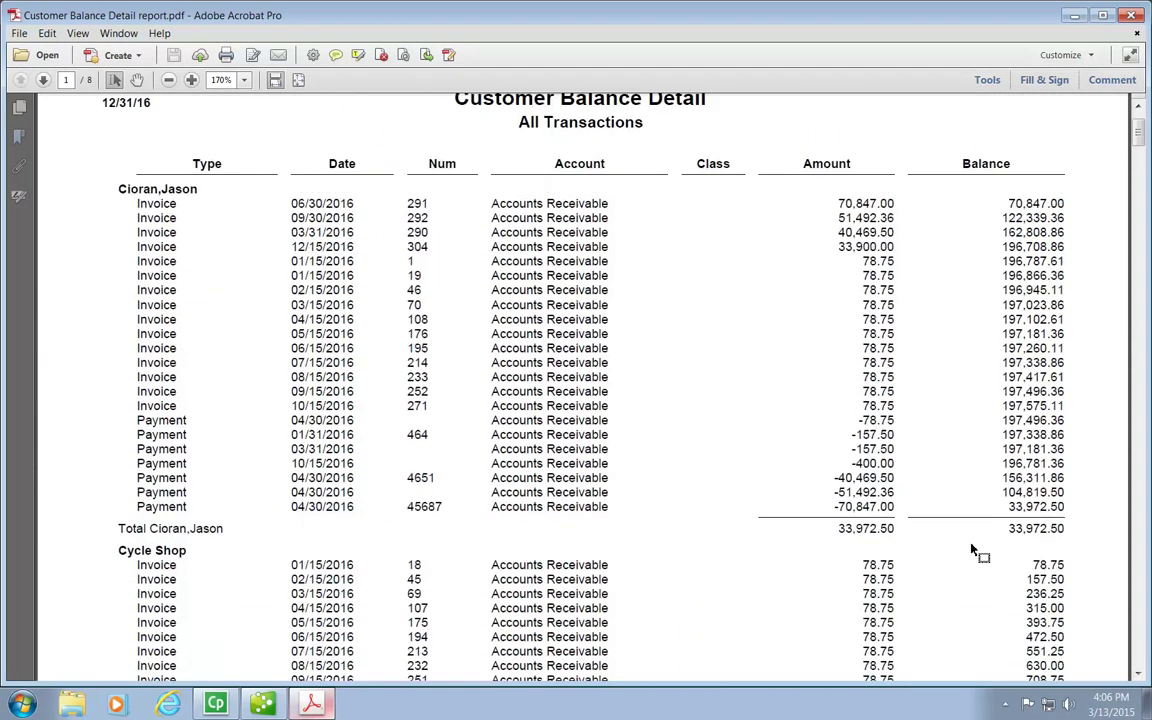
scroll(444, 598, down, 10)
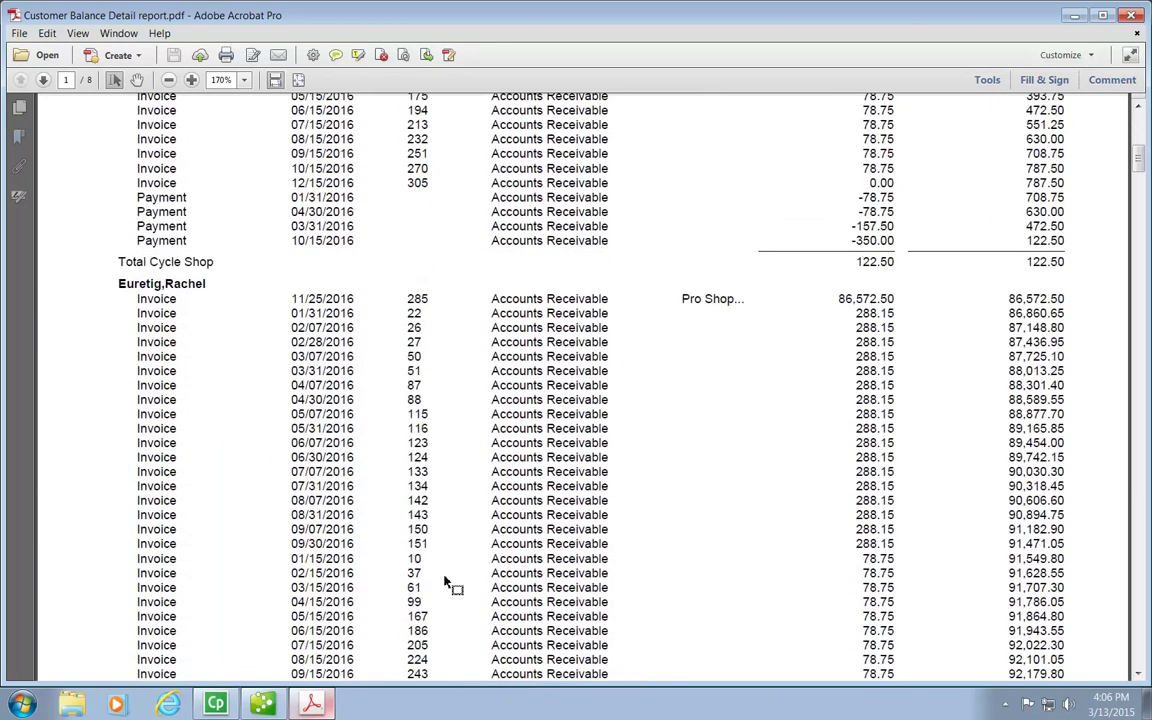
scroll(447, 585, up, 5)
scroll(447, 580, up, 7)
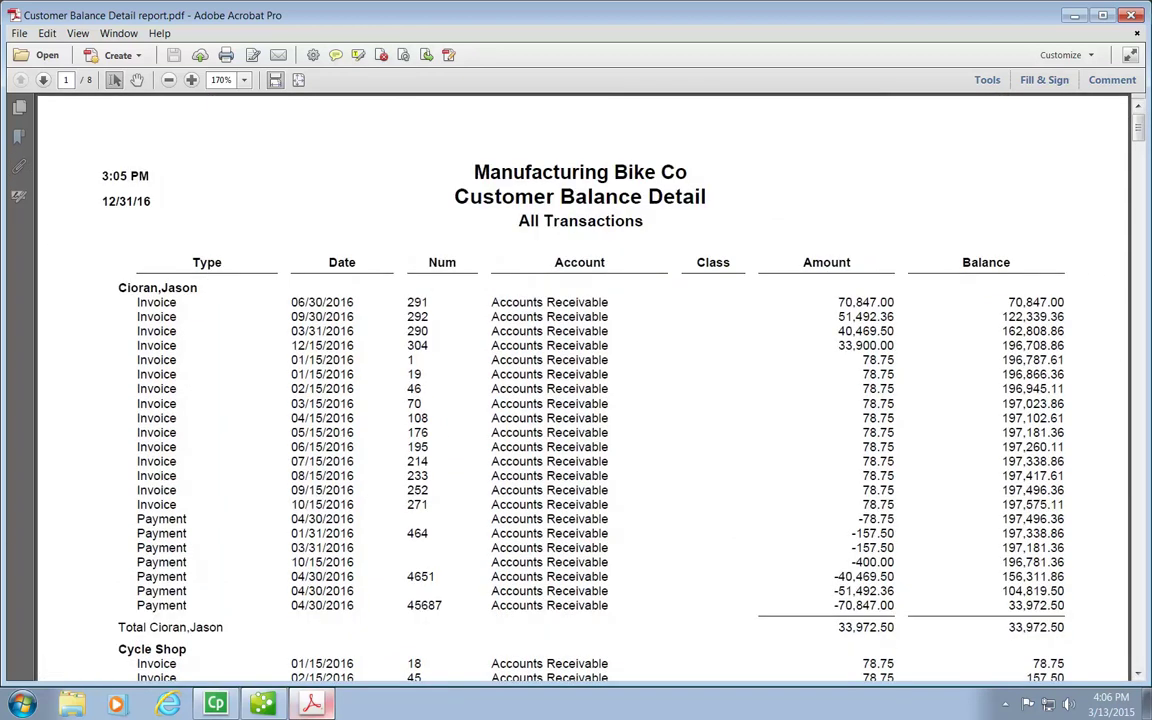
click(1127, 15)
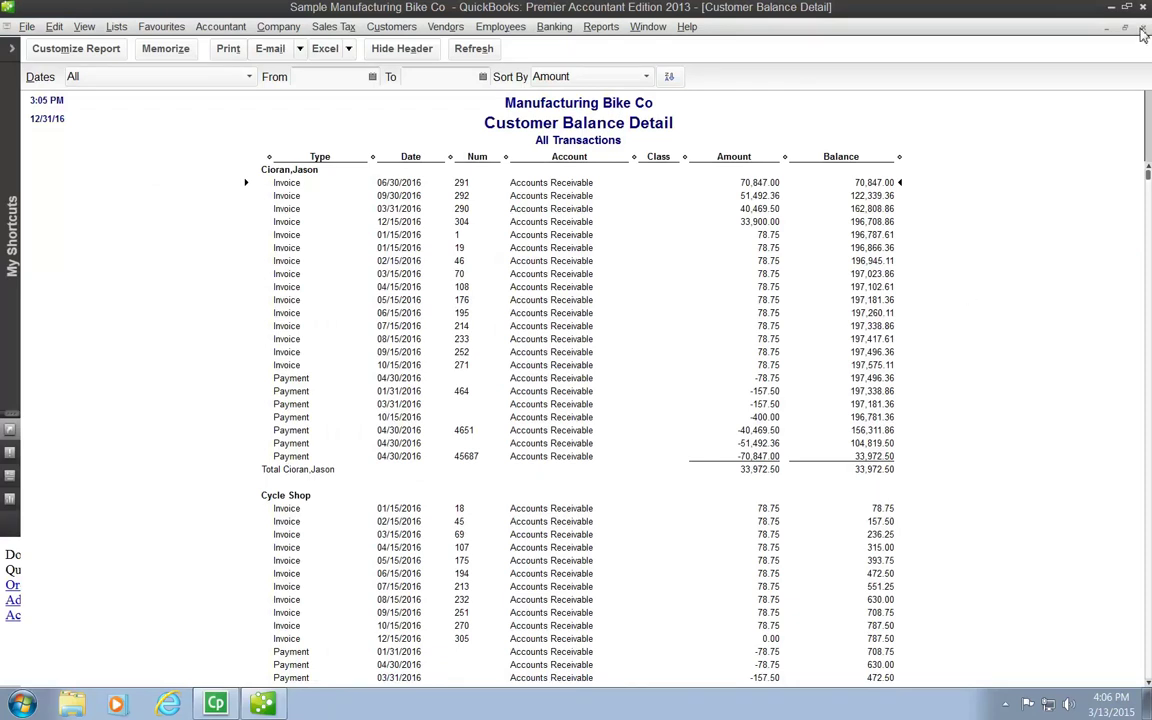
Step: Close the Customer Balance Detail report, declining to memorize it
click(1141, 29)
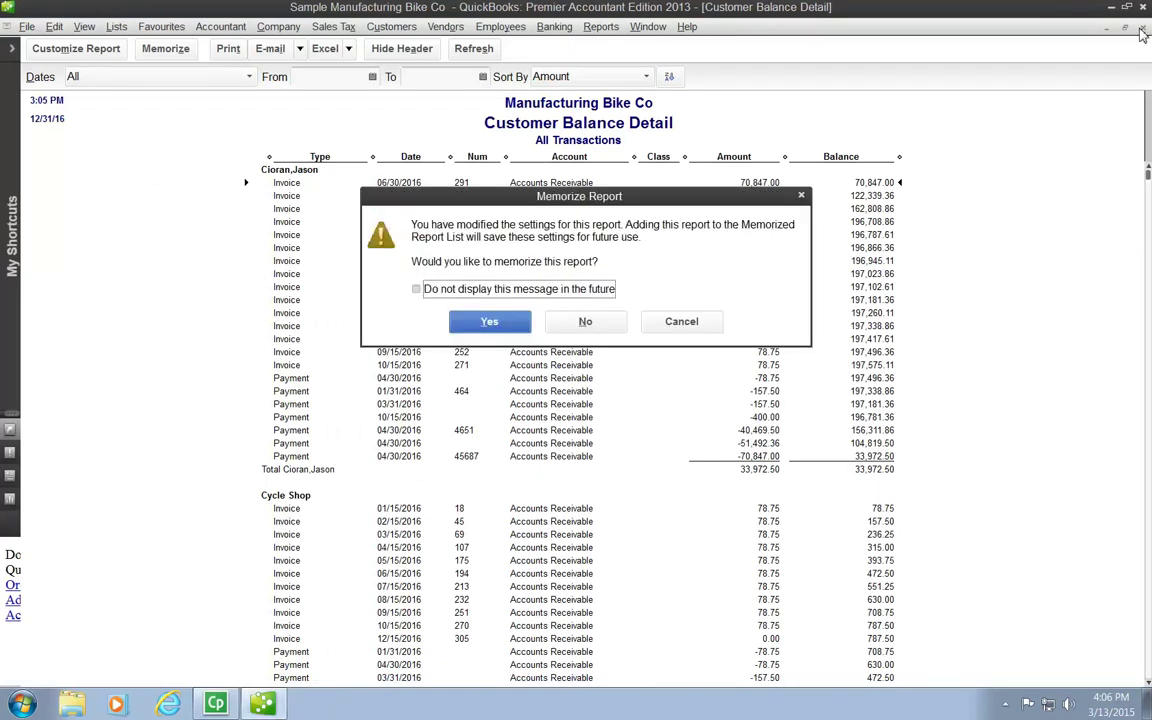
click(586, 323)
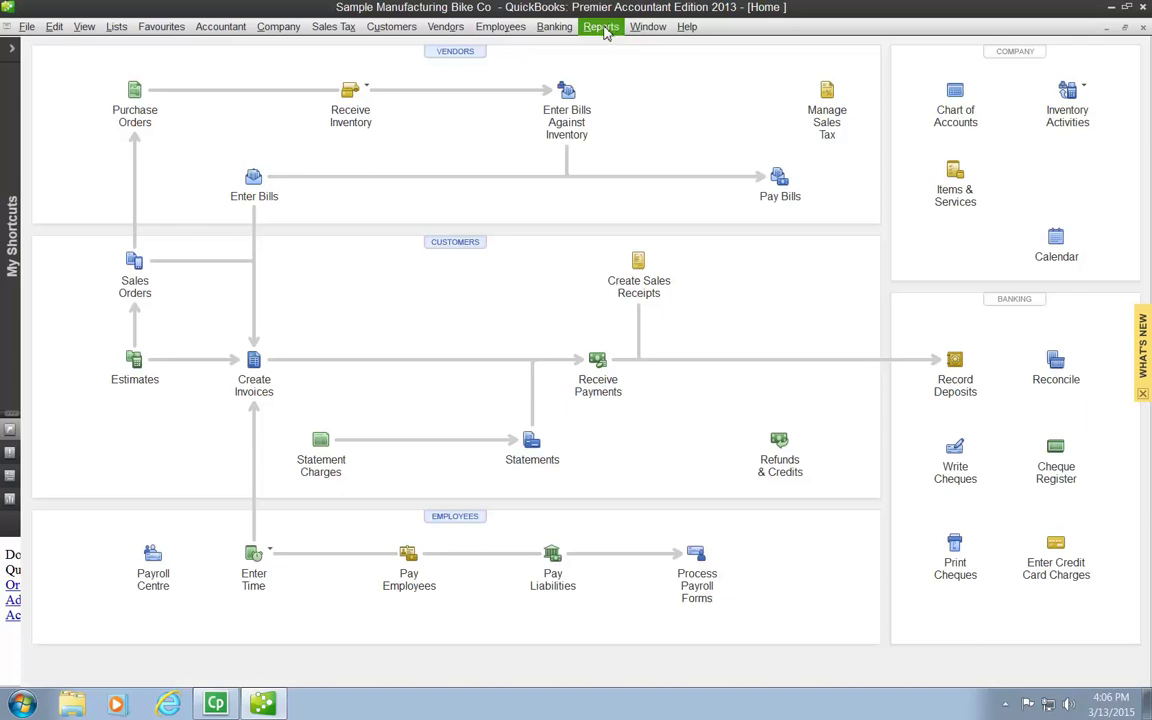
Step: Open the Journal report from Reports > Accountant & Taxes and dismiss the collapsing-transactions notice
click(602, 28)
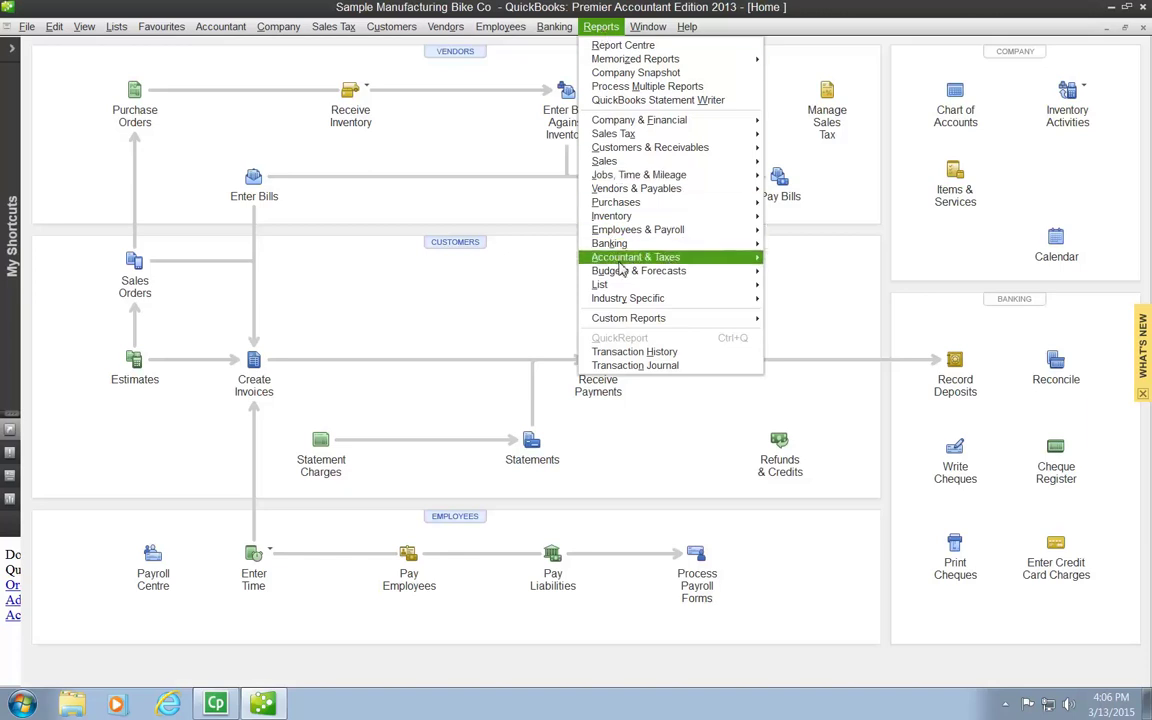
mouse_move(622, 262)
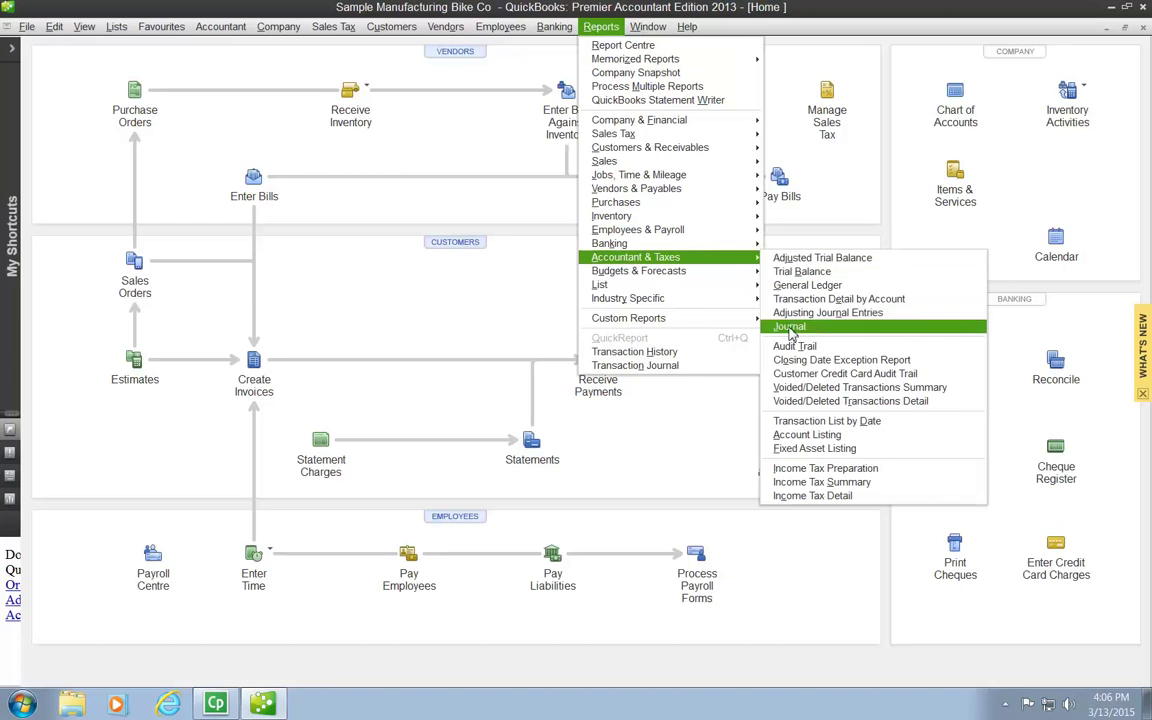
click(792, 329)
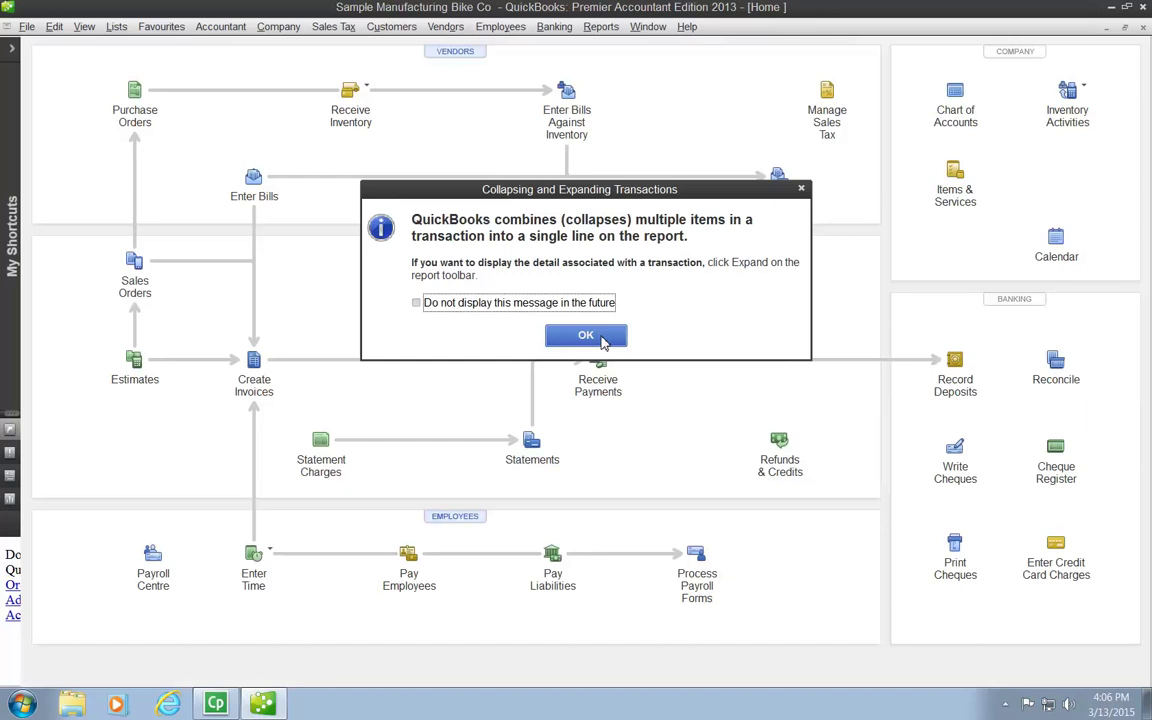
click(603, 337)
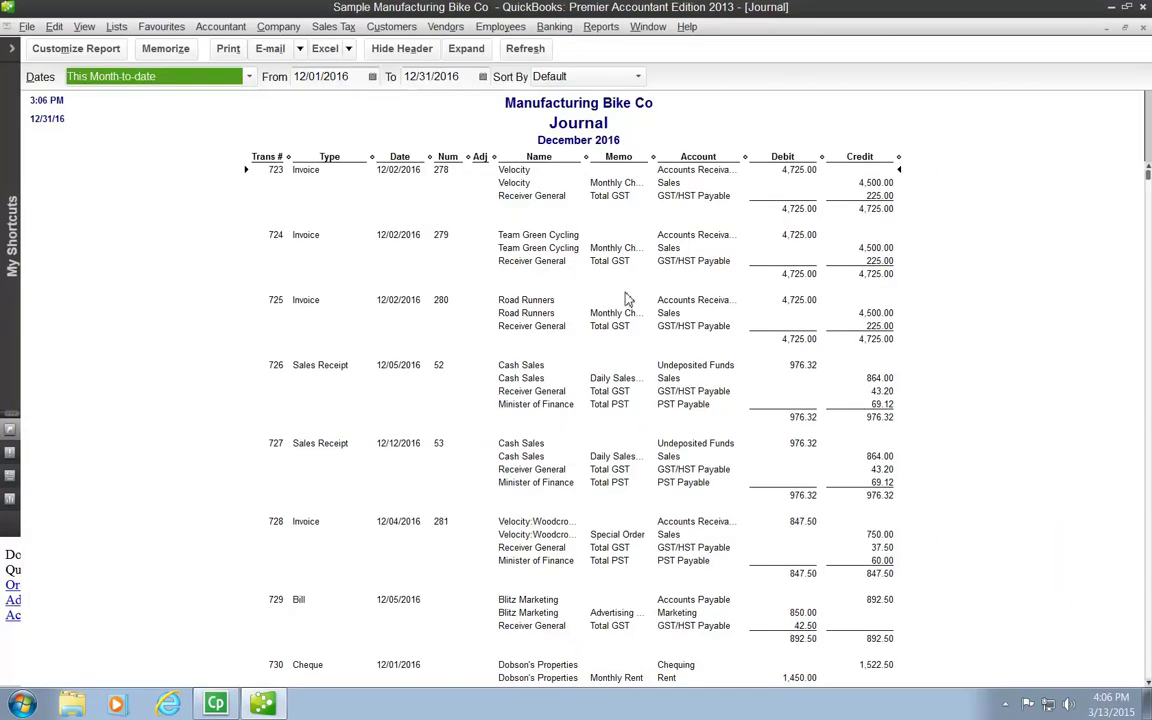
Step: Set the Journal date range from 11/01/2016 to 11/30/2016
click(371, 77)
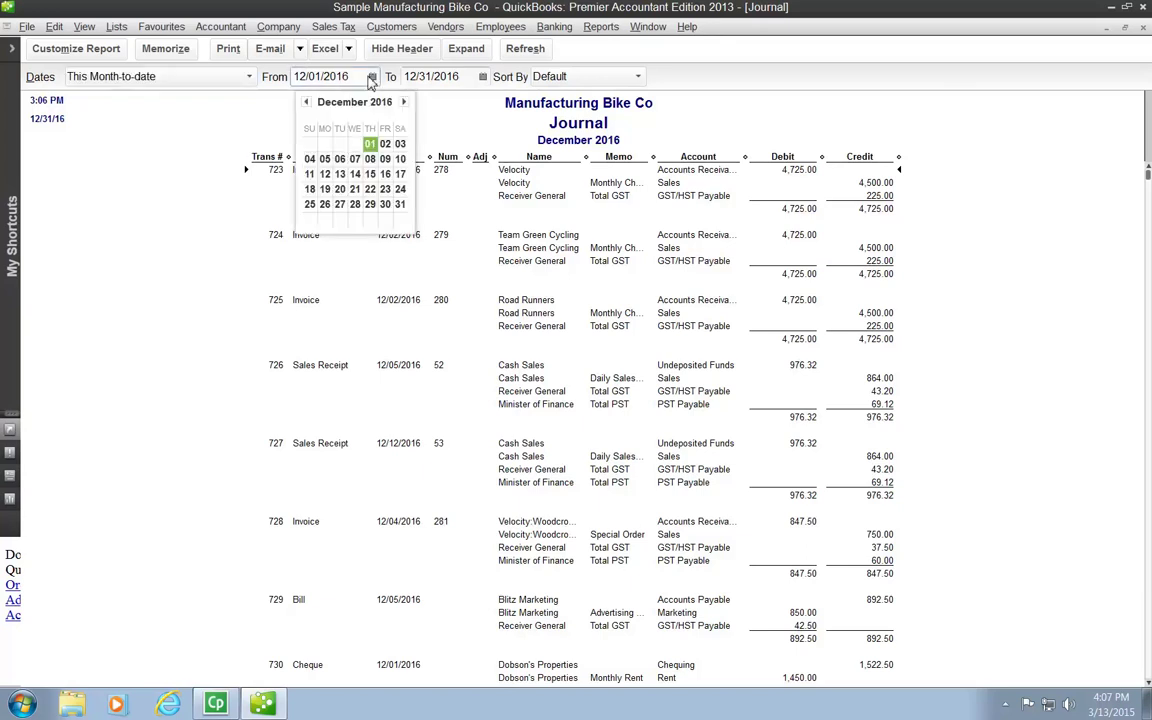
click(306, 101)
click(340, 143)
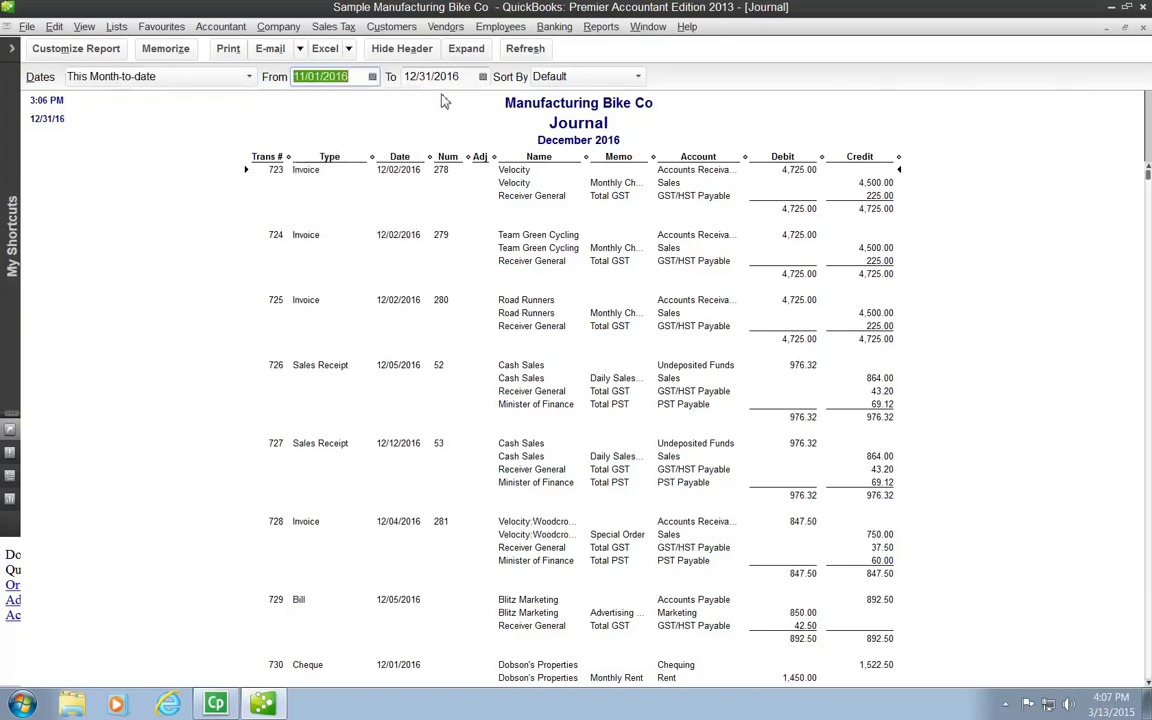
click(482, 77)
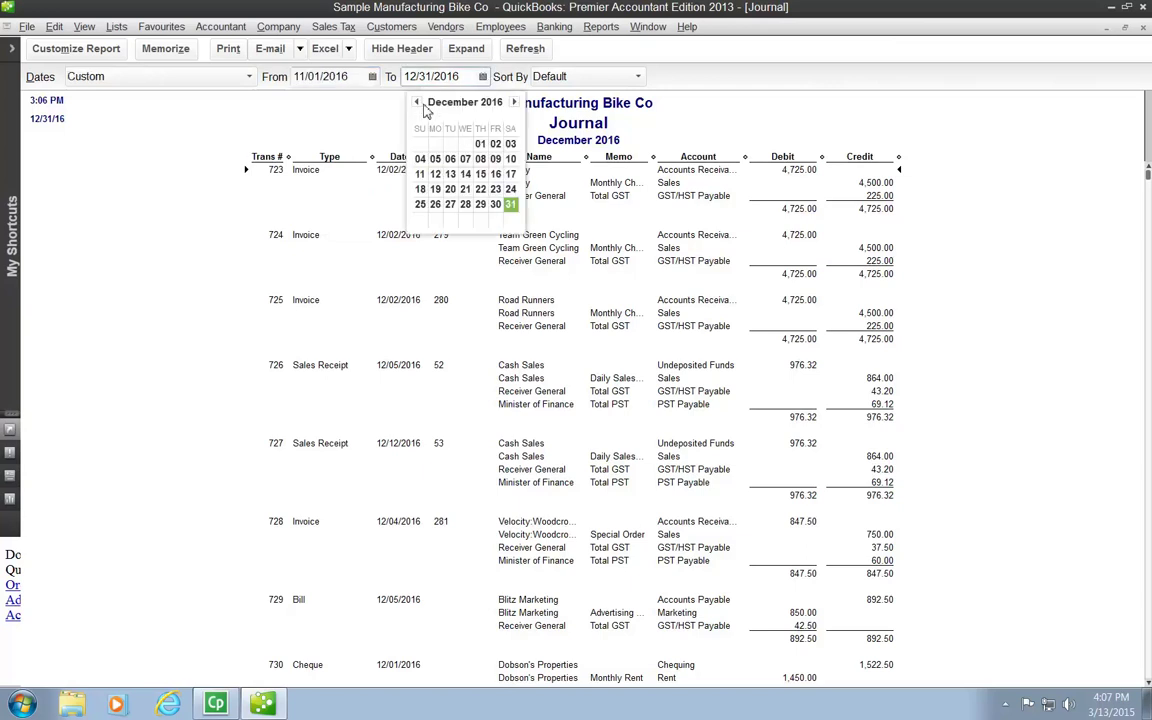
click(416, 101)
click(465, 204)
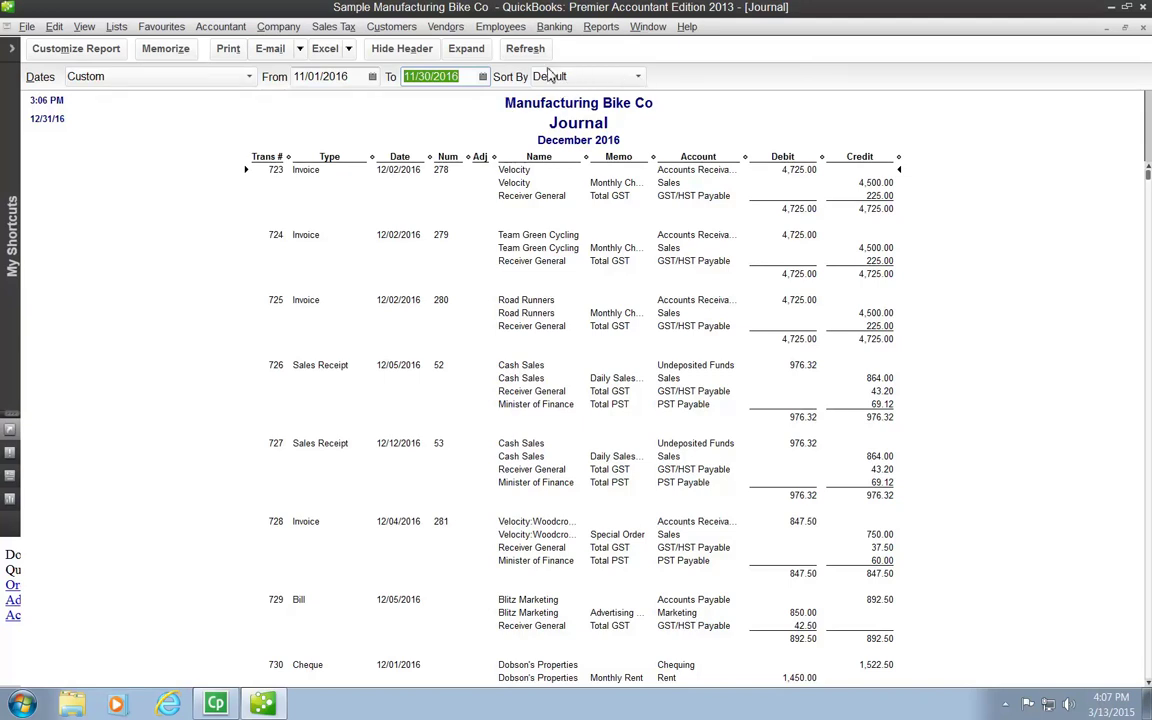
Step: Sort the Journal entries by Date
click(640, 77)
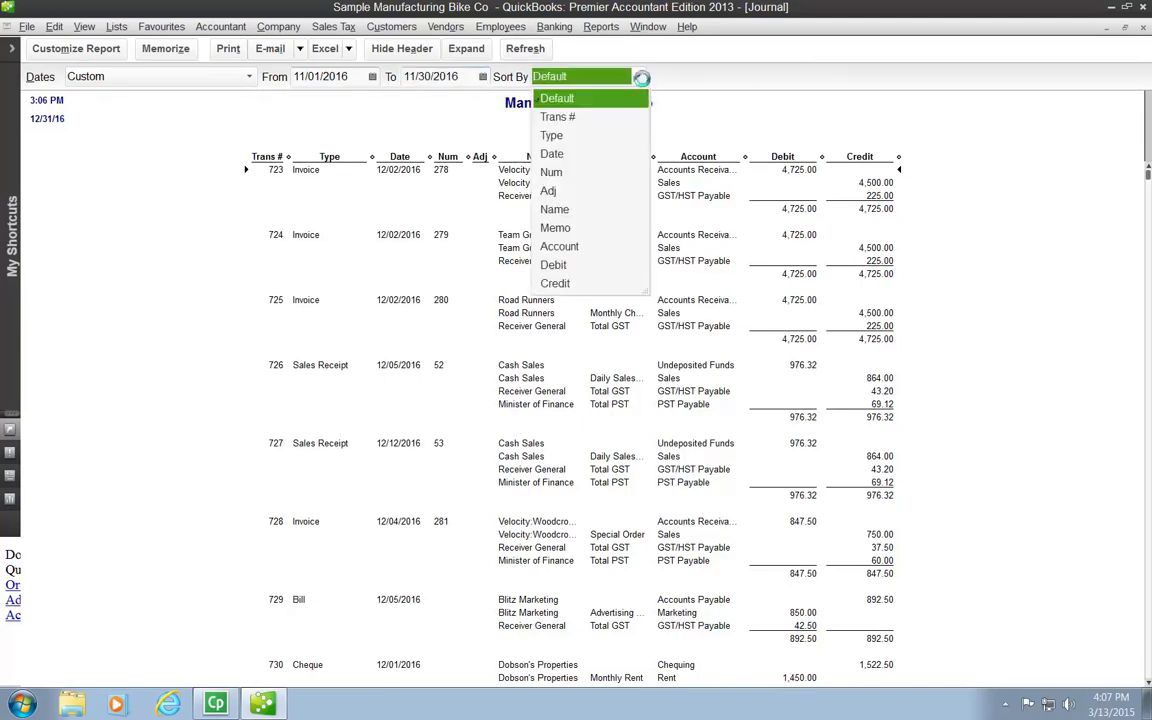
click(551, 153)
click(578, 77)
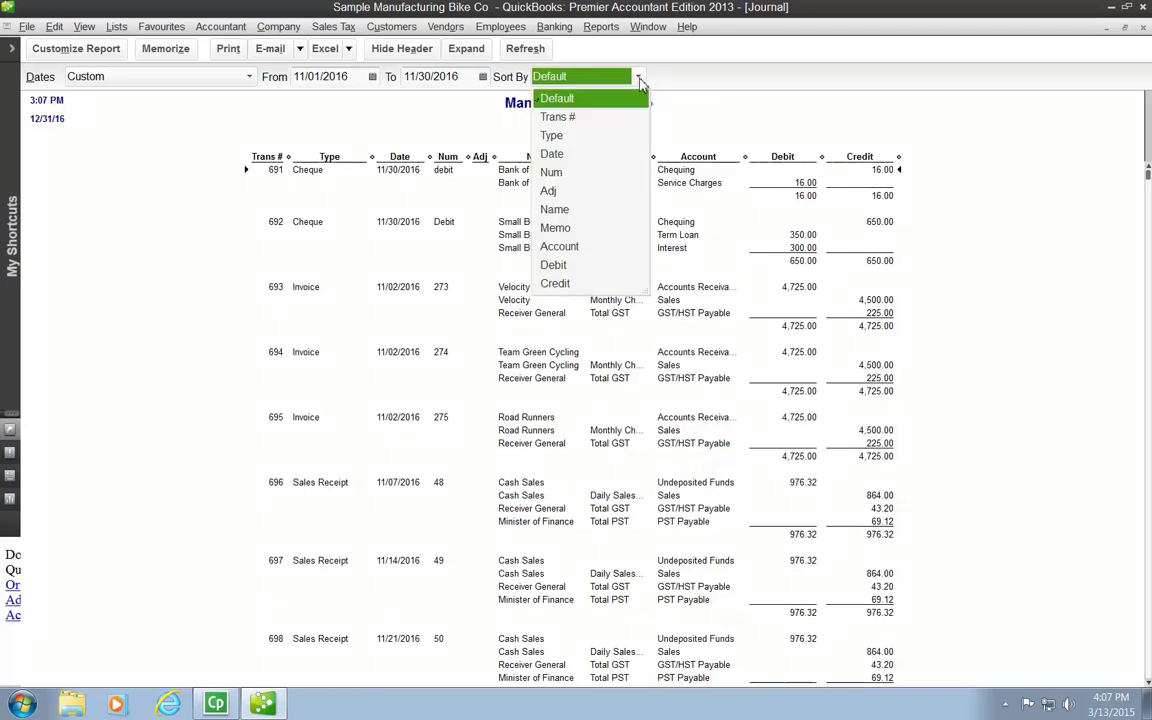
click(551, 155)
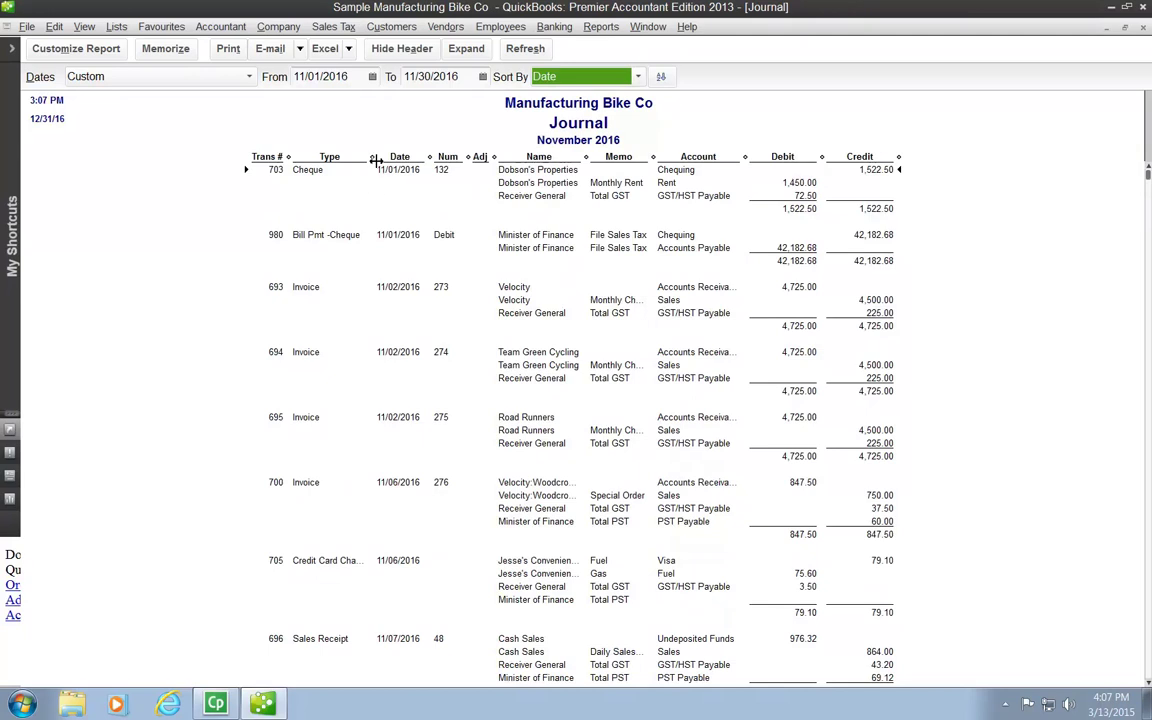
Step: Widen the Type, Name, Debit and Credit columns so entries read in full
drag(373, 158, 456, 159)
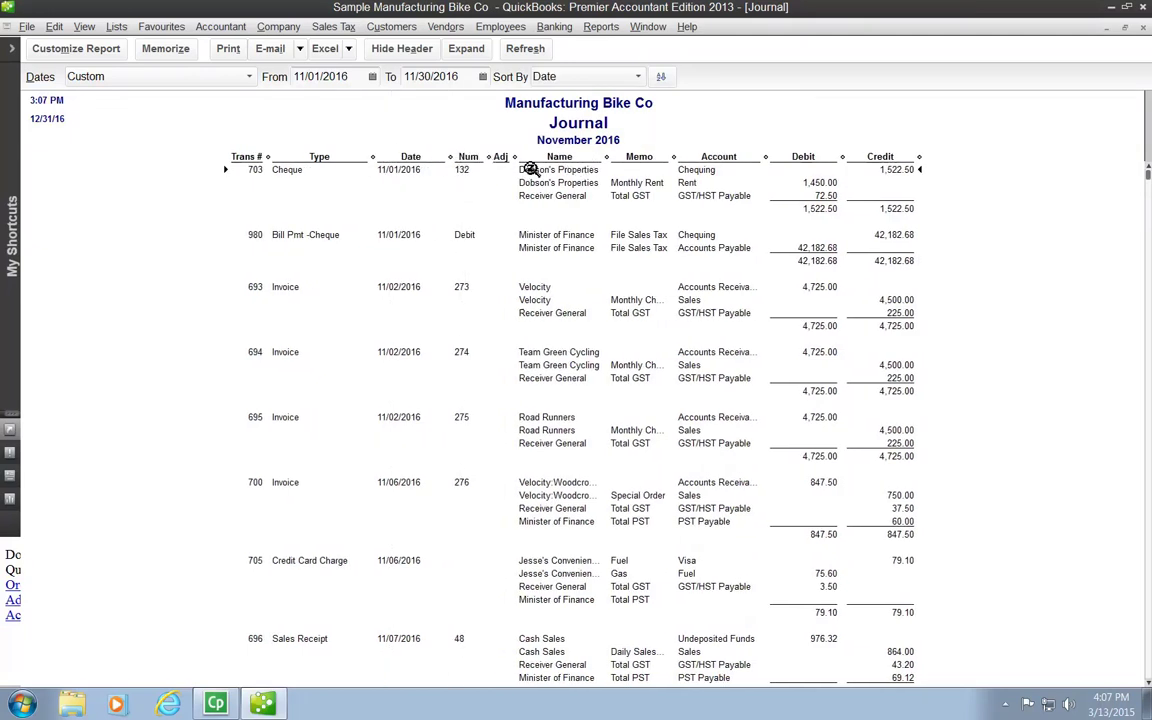
drag(606, 157, 946, 160)
drag(990, 158, 1033, 160)
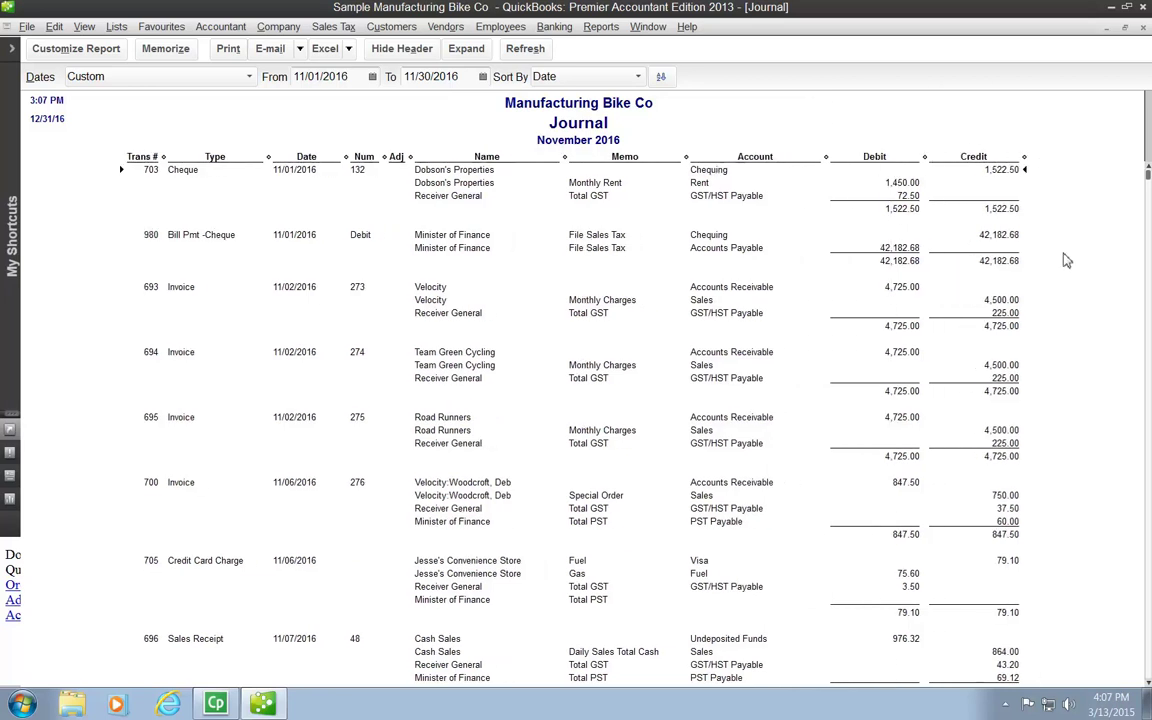
Step: Print the Journal to PDF fit to 1 page wide, saved as 'Journal Entries' on the Desktop
click(27, 28)
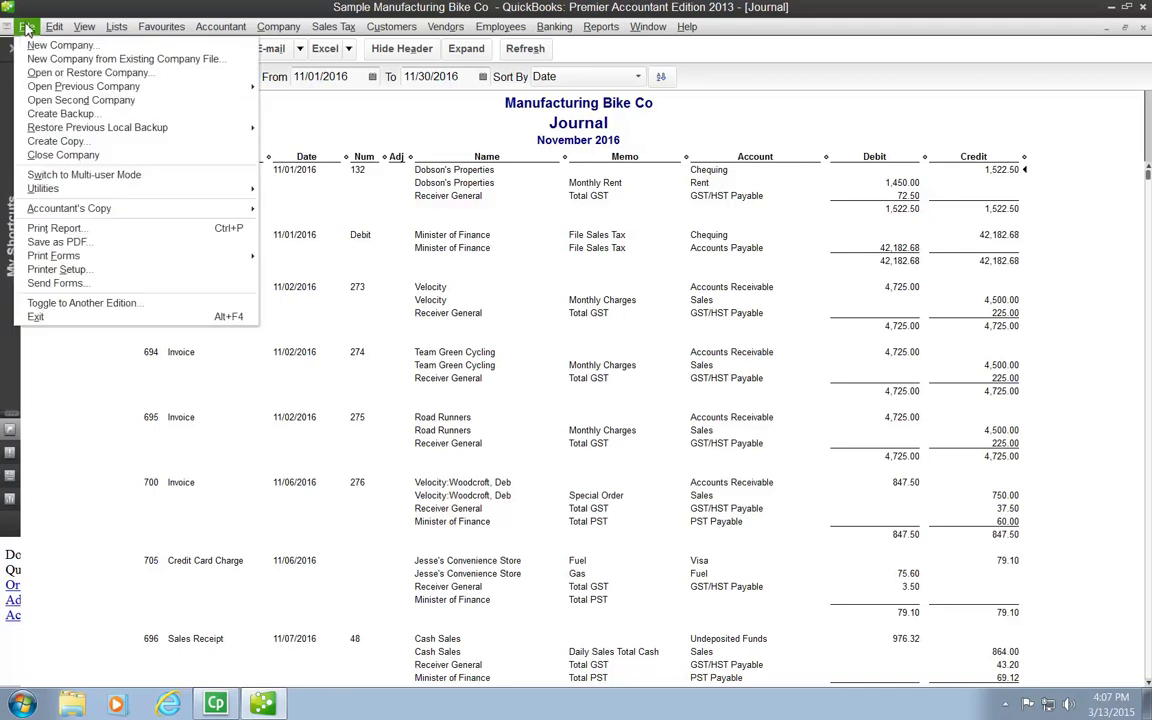
click(57, 229)
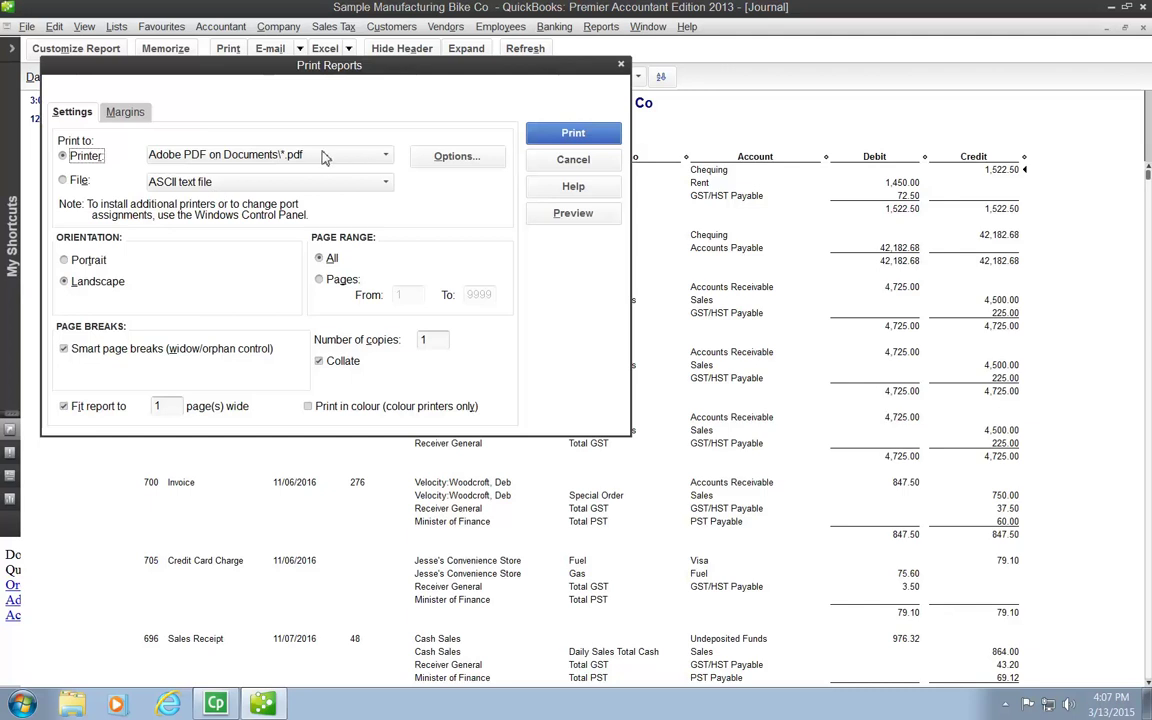
click(64, 407)
click(575, 134)
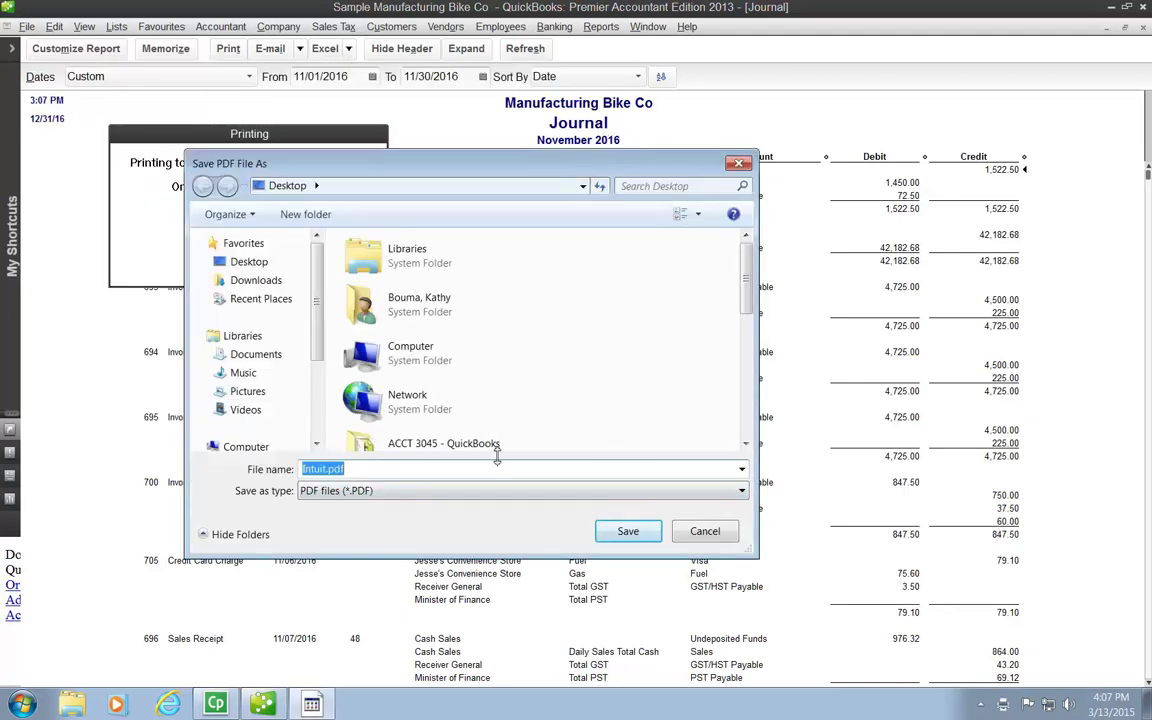
text(Journ)
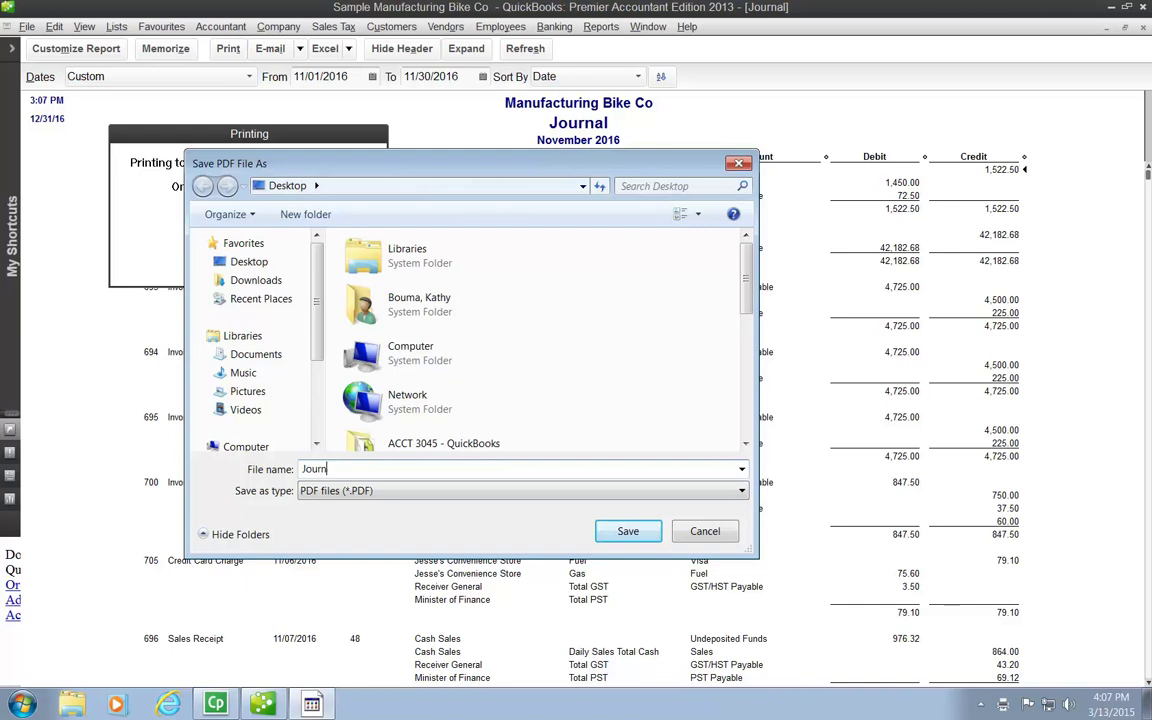
text(al Entries)
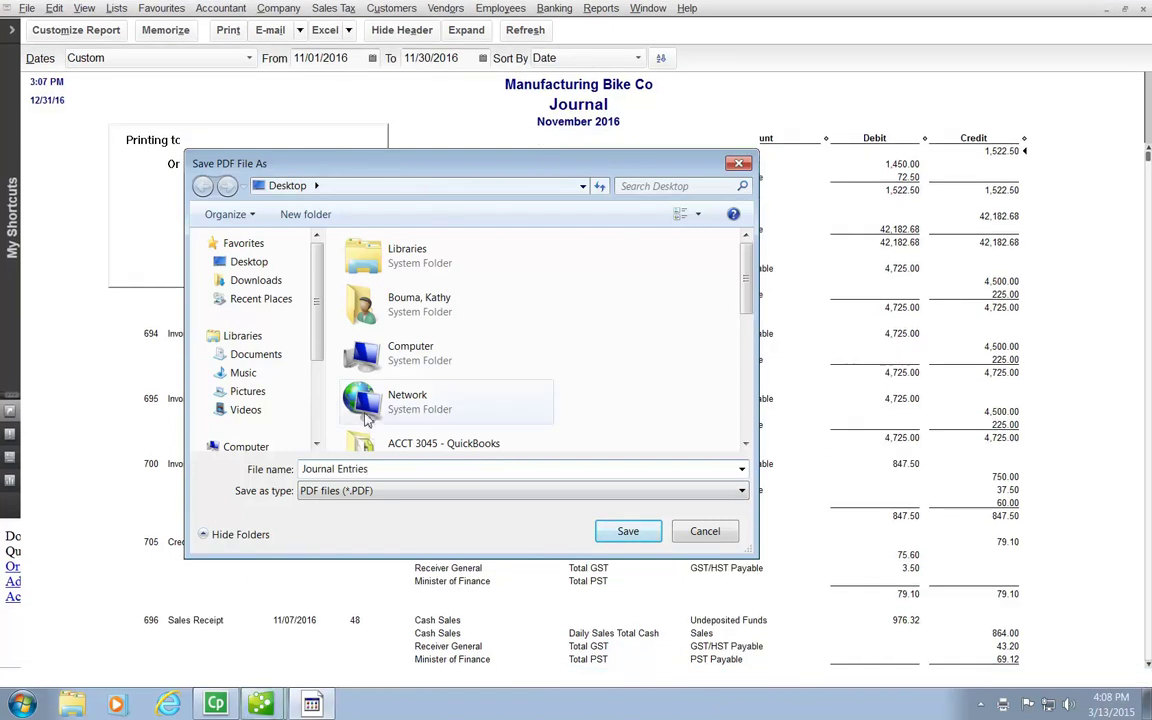
click(256, 263)
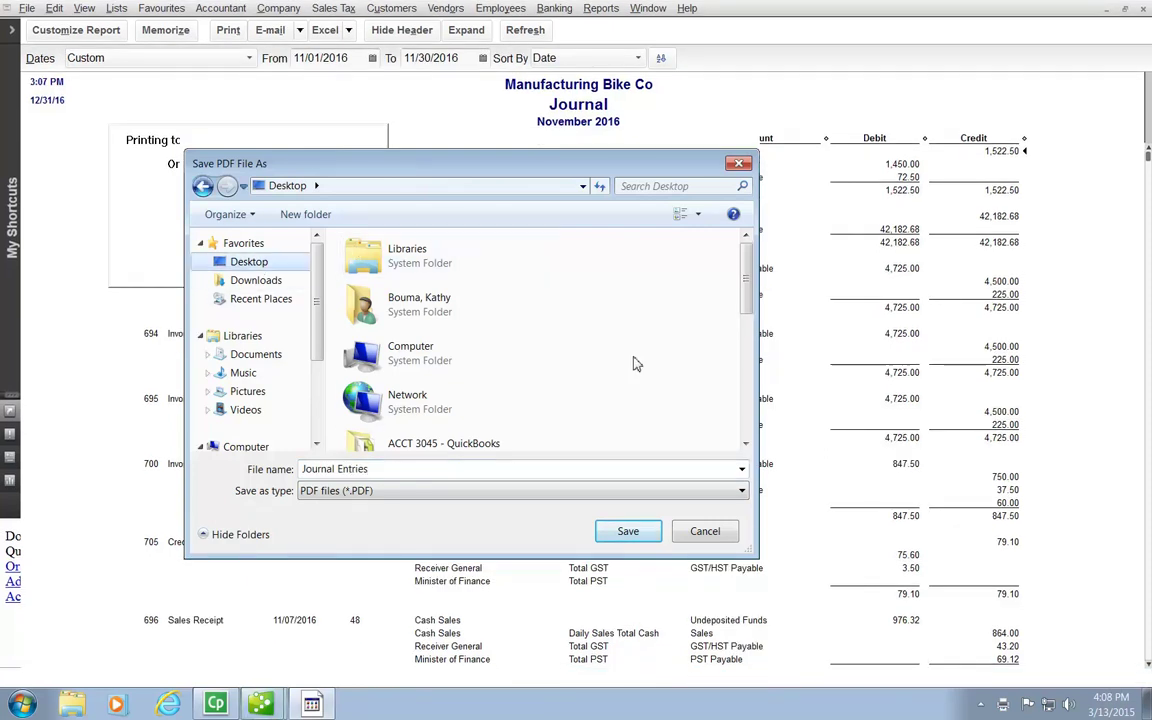
click(630, 531)
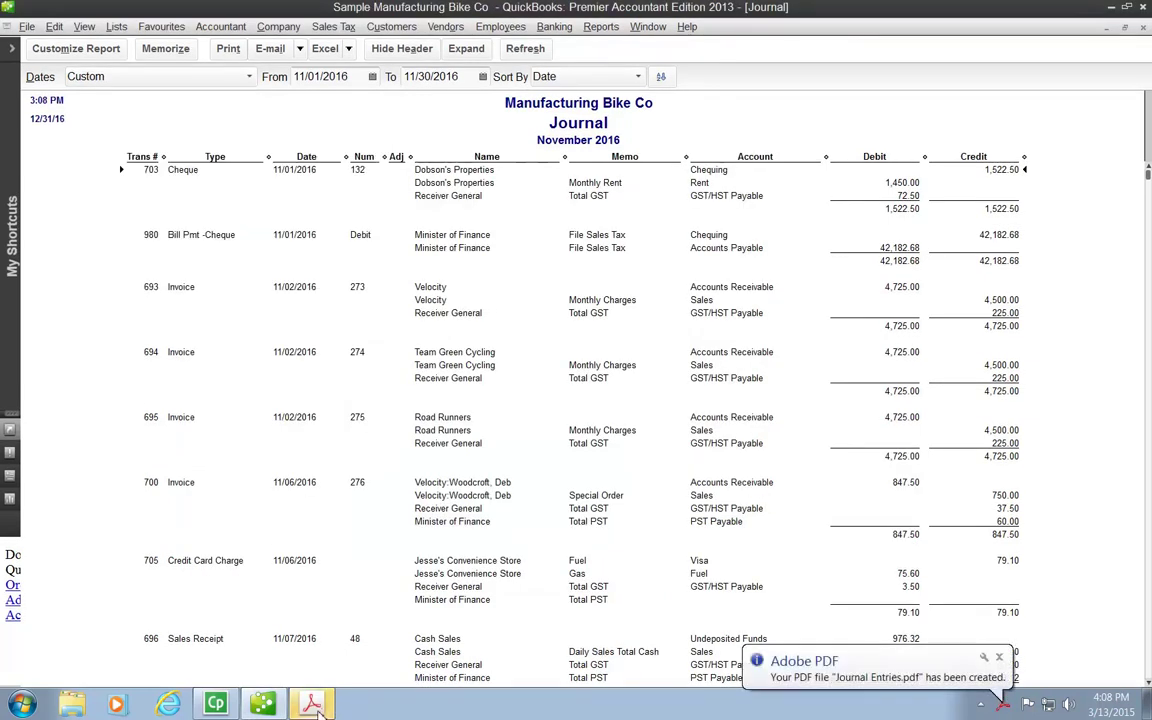
Step: Open Journal Entries.pdf in Acrobat and check its five pages show the full report width
click(283, 612)
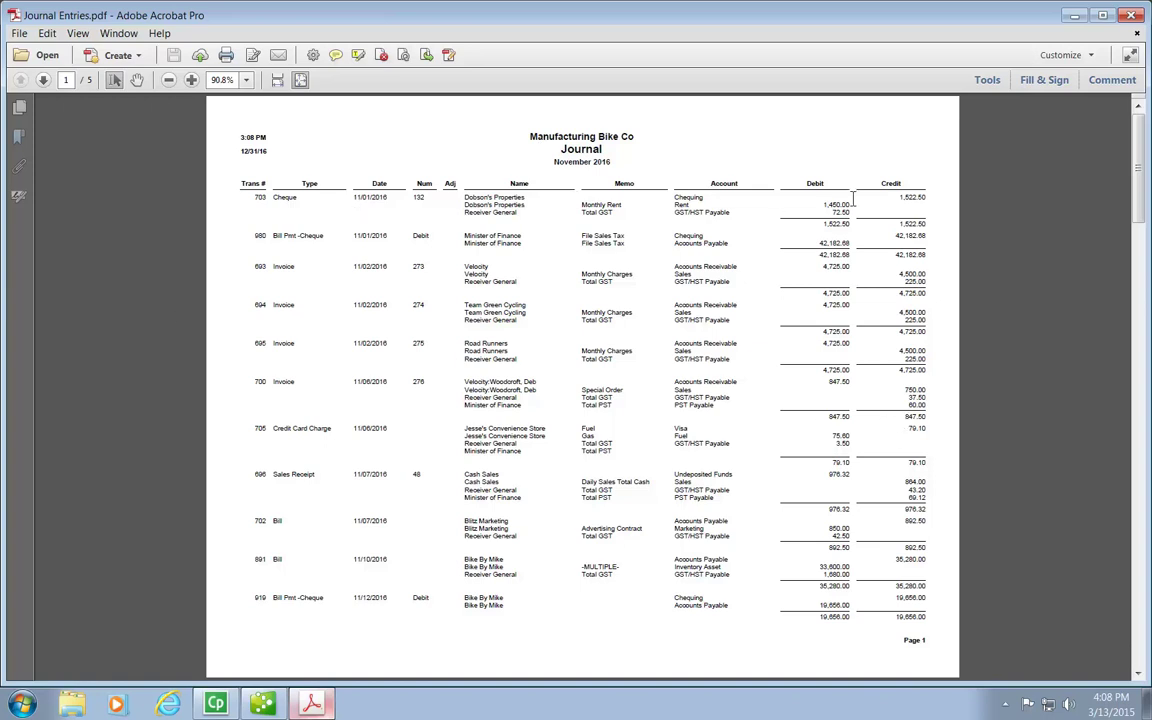
scroll(460, 380, down, 10)
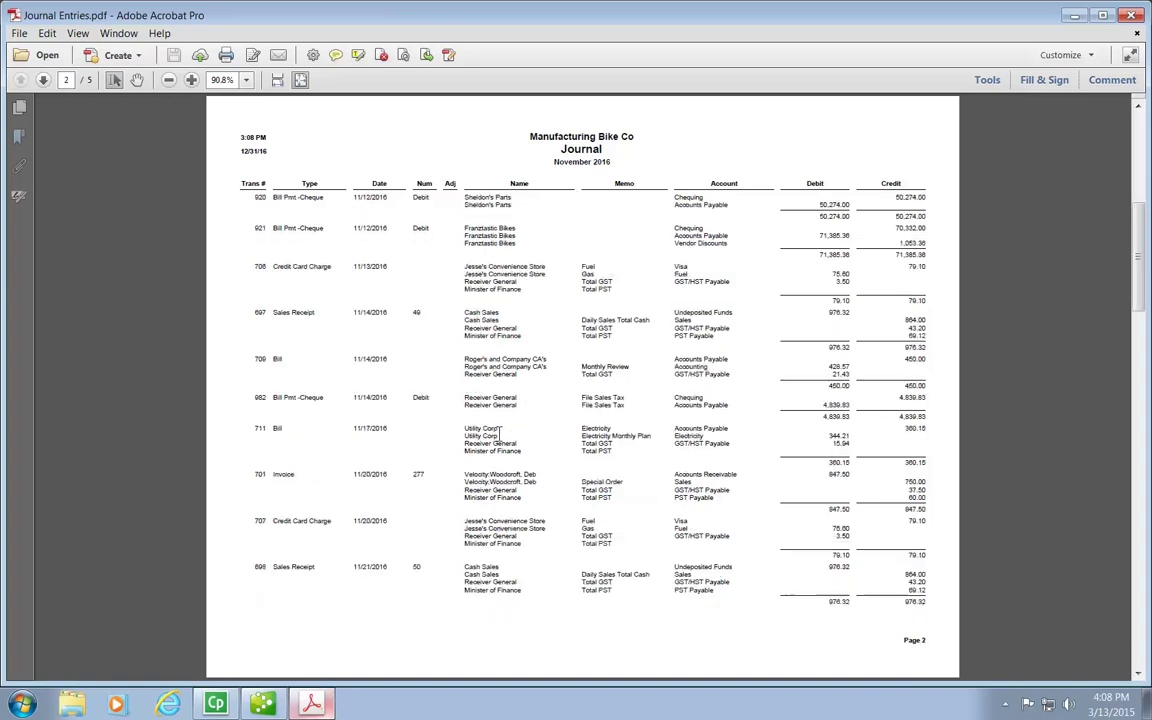
key(Home)
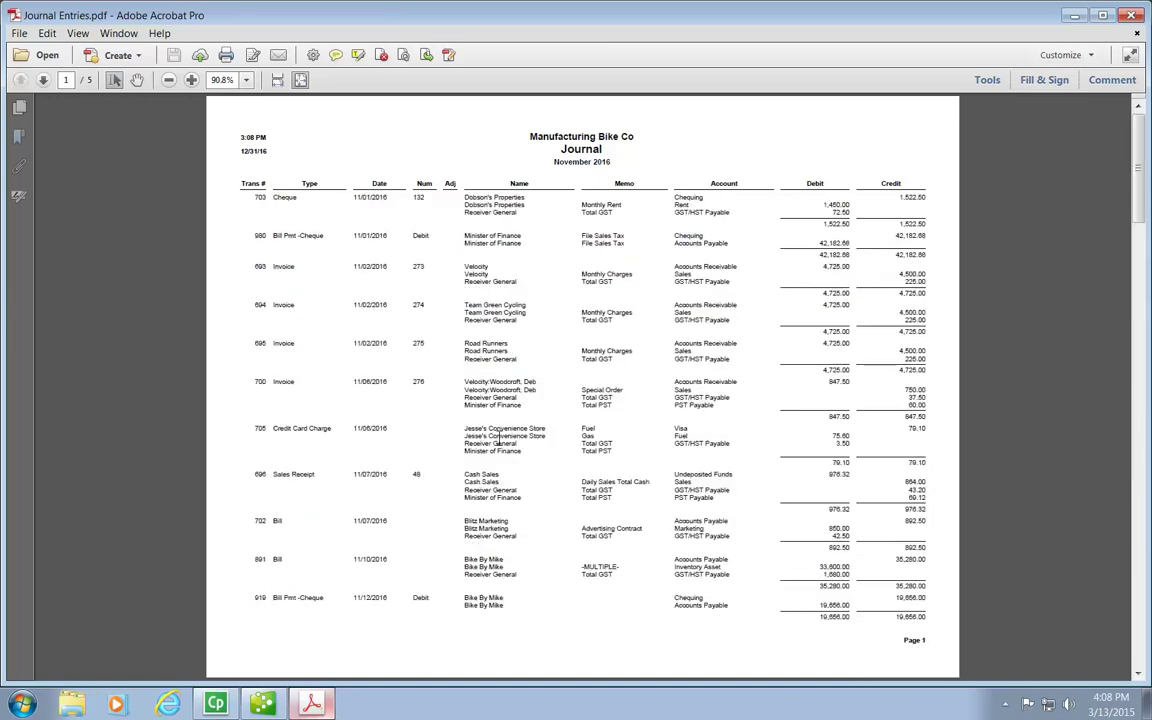
scroll(497, 437, down, 2)
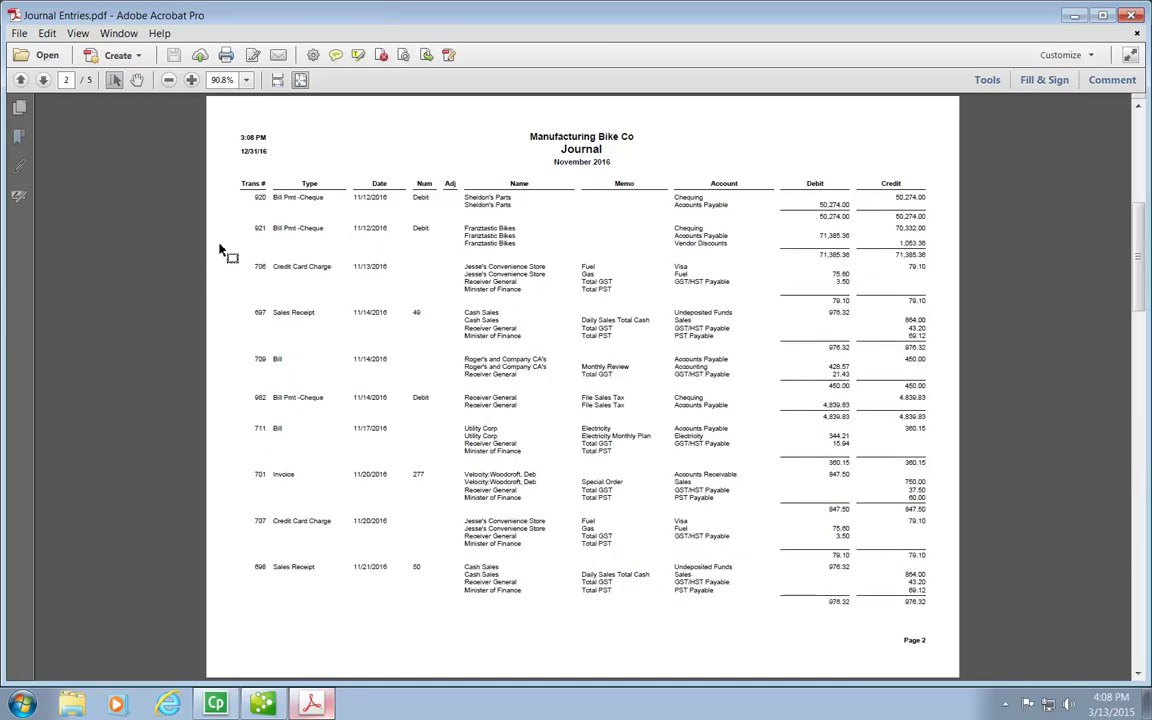